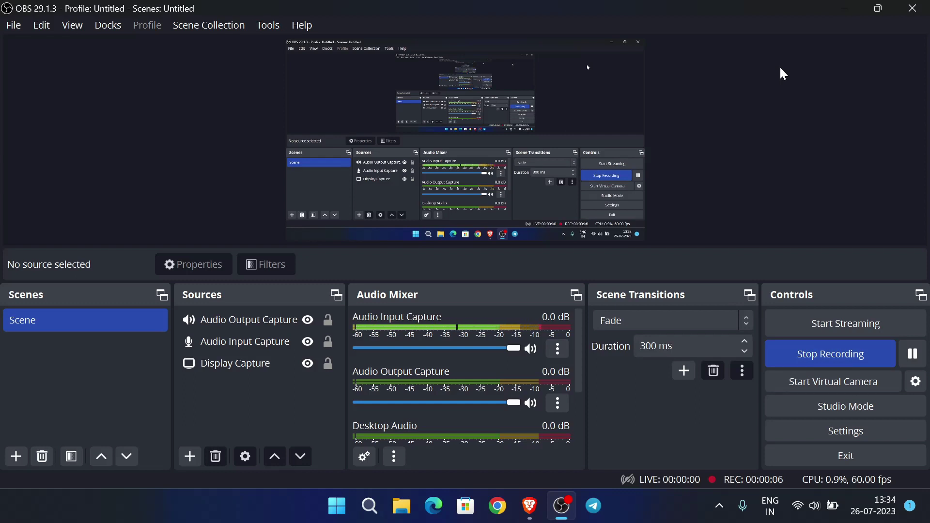
pyautogui.click(844, 10)
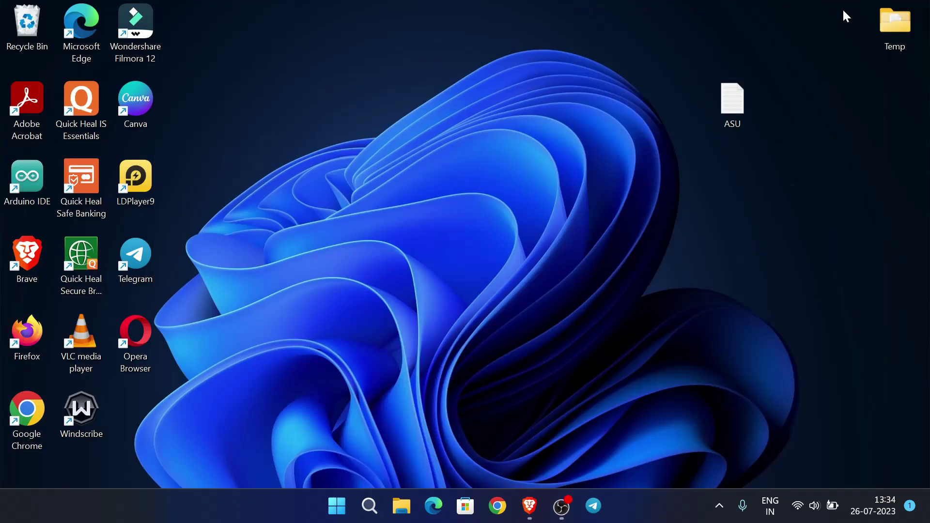
pyautogui.rightClick(416, 162)
pyautogui.click(490, 220)
pyautogui.rightClick(399, 116)
pyautogui.click(502, 174)
pyautogui.rightClick(426, 188)
pyautogui.click(476, 225)
# Switch to the Brave browser and open a new tab alongside the Gmail inbox.
pyautogui.click(532, 509)
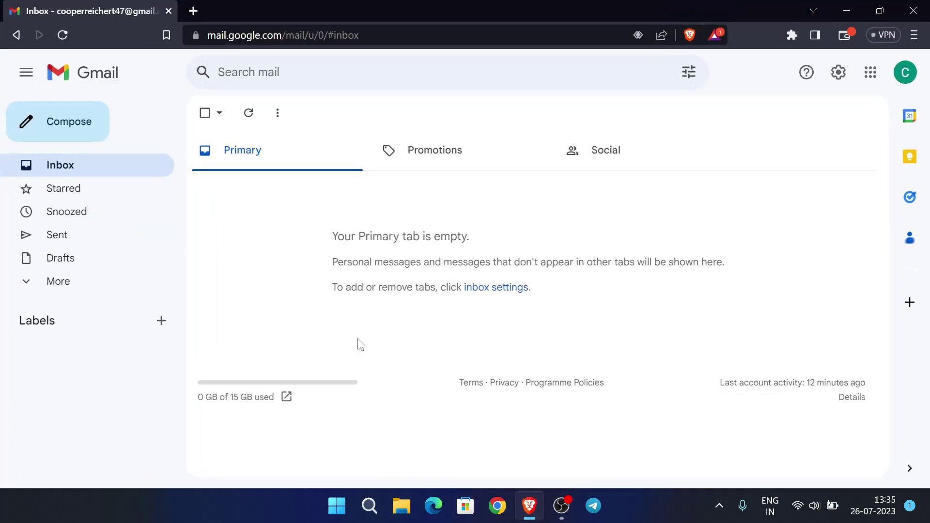
pyautogui.click(194, 11)
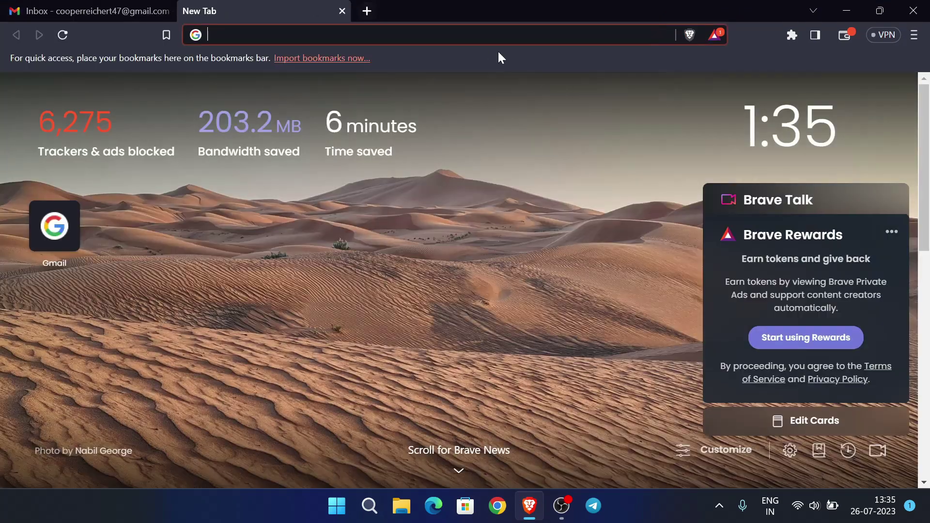
pyautogui.click(793, 35)
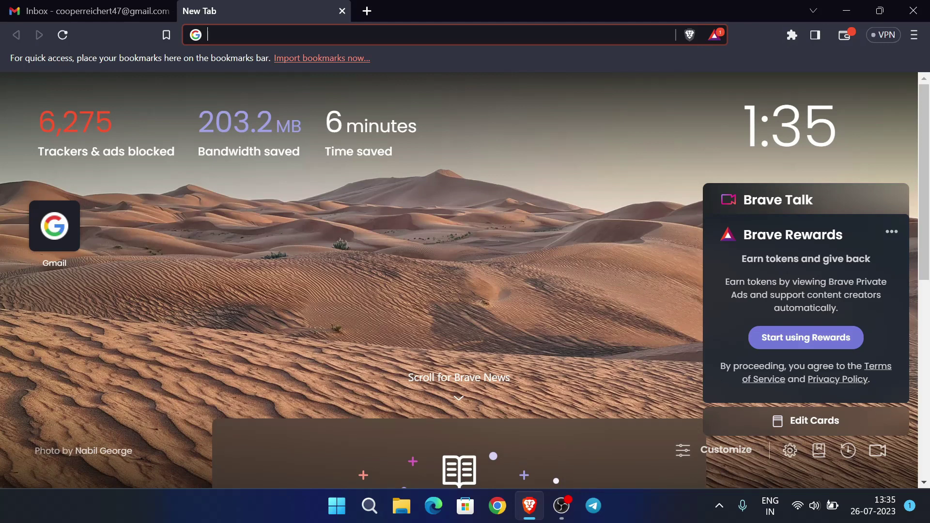
pyautogui.click(41, 10)
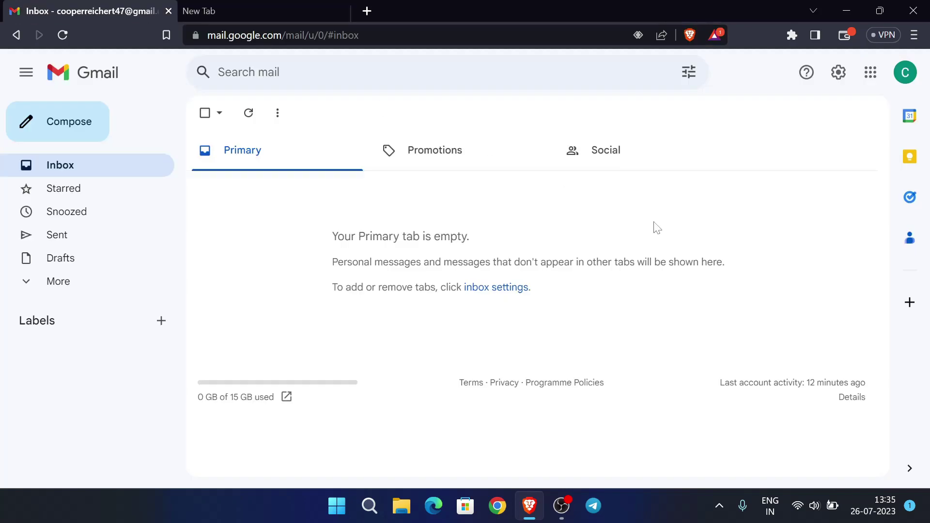
pyautogui.click(300, 17)
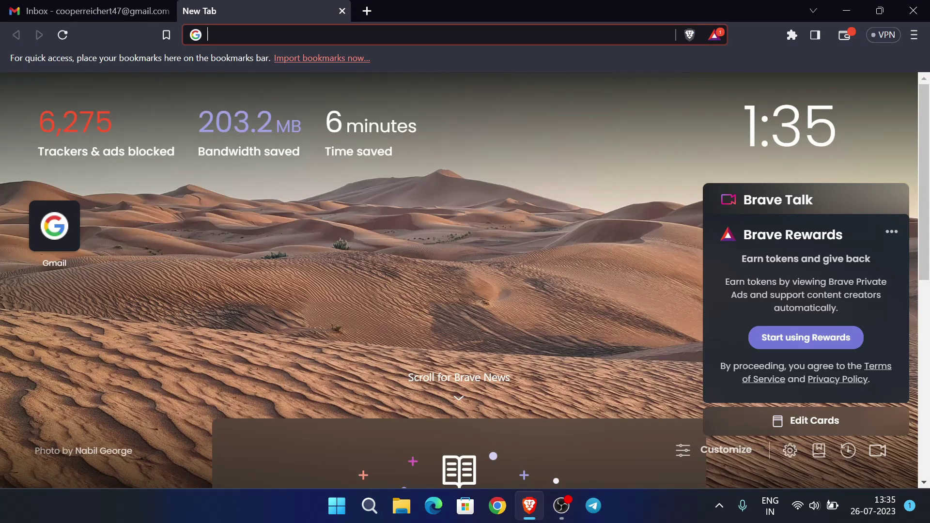
# Search the web for "rdphostings" and open the RDPHostings.com home page from the results.
pyautogui.write('rdphso')
pyautogui.press('BackSpace')
pyautogui.press('BackSpace')
pyautogui.write('ostings')
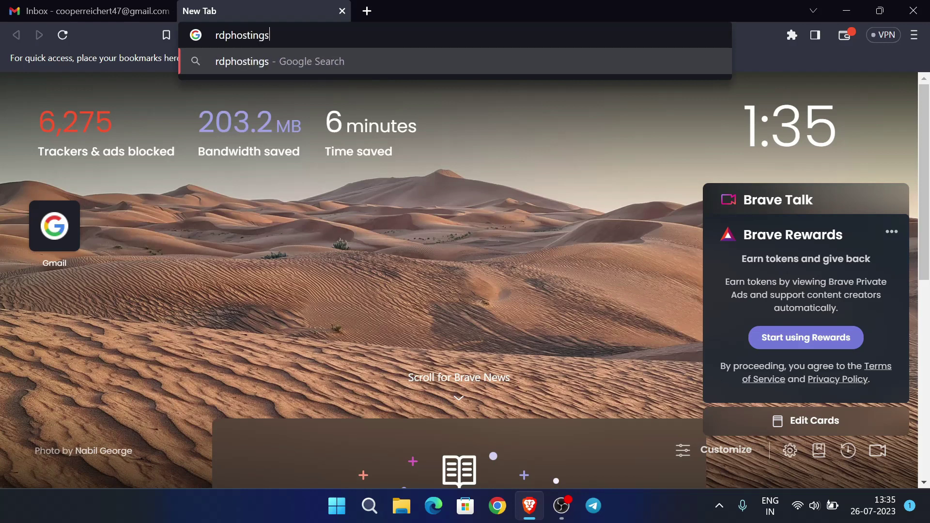
pyautogui.press('Return')
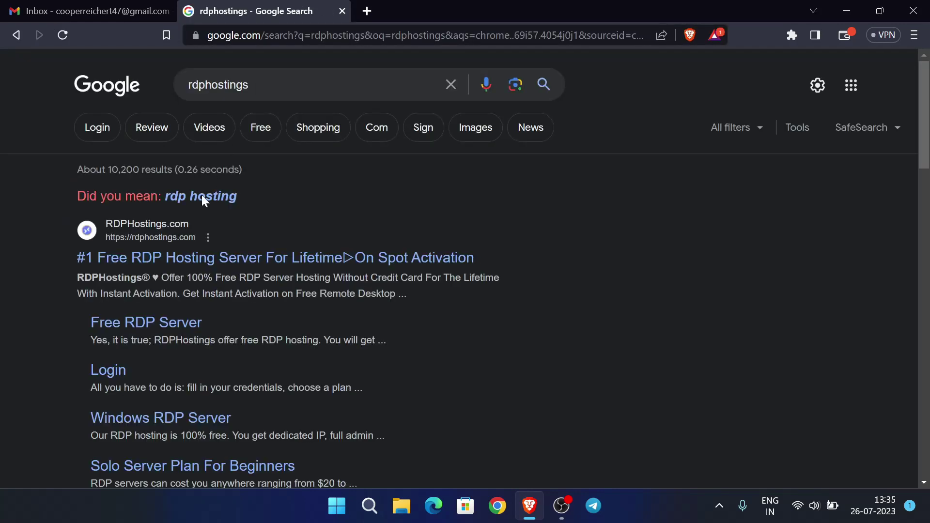
pyautogui.click(147, 251)
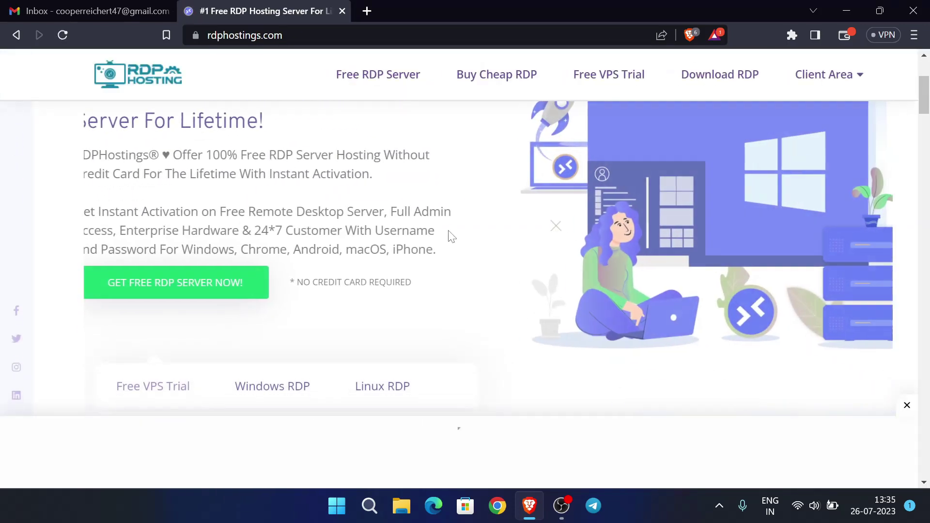
# Look through the server plans and their monthly prices on the RDPHostings home page.
pyautogui.scroll(-5, 451, 235)
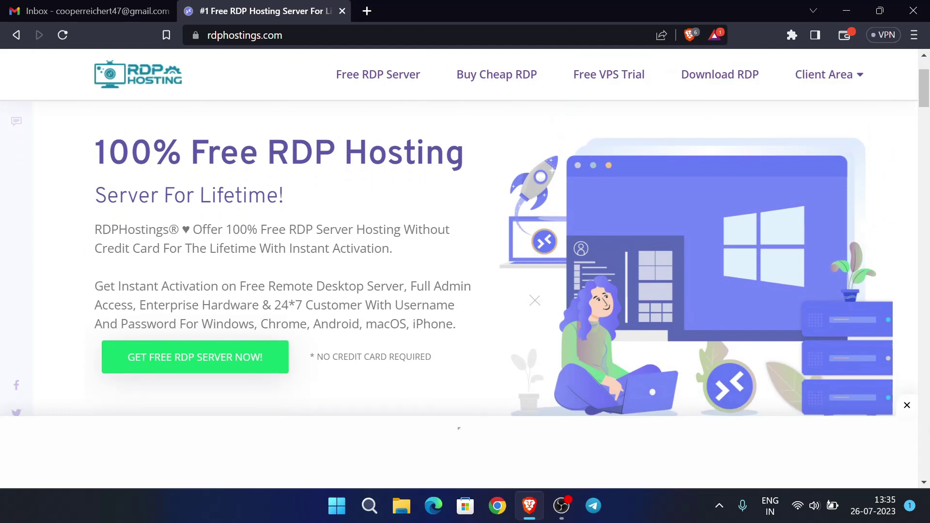
pyautogui.scroll(-8, 396, 258)
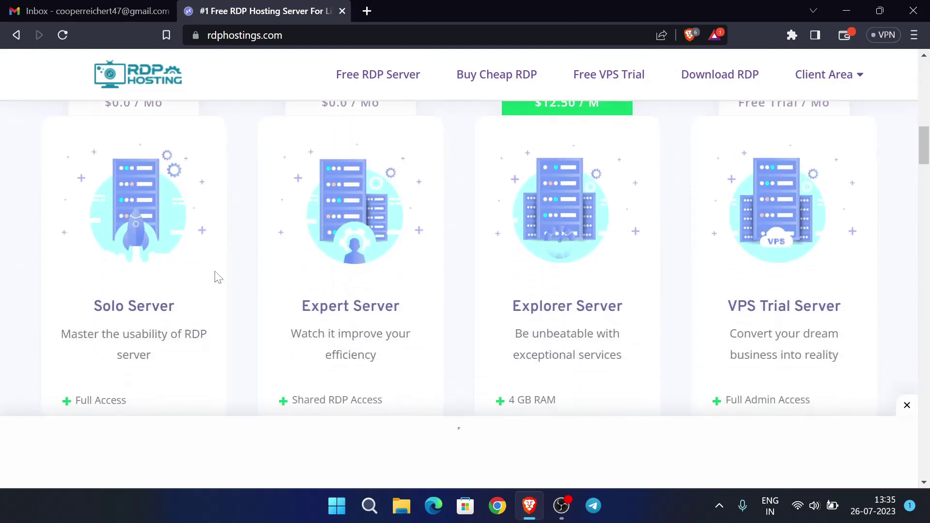
pyautogui.scroll(1, 154, 293)
pyautogui.scroll(-1, 153, 294)
pyautogui.scroll(1, 341, 305)
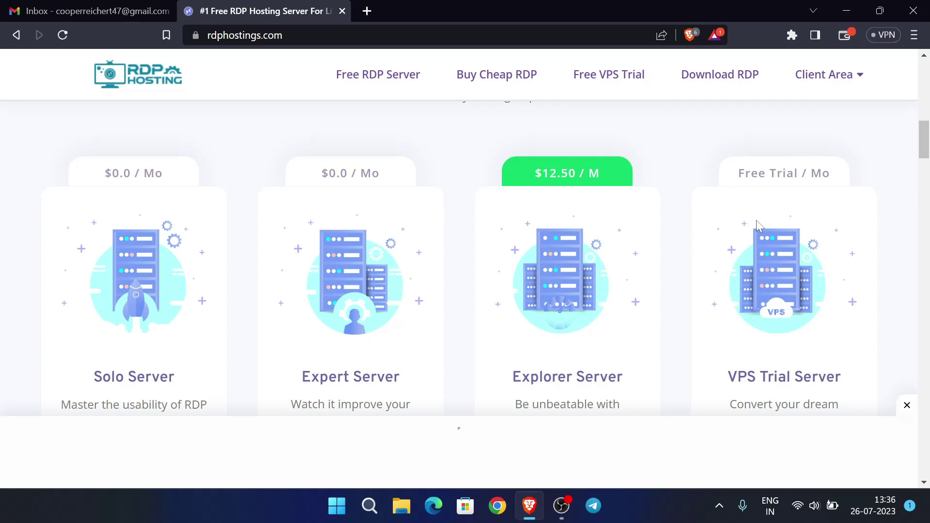
pyautogui.scroll(-8, 461, 223)
pyautogui.scroll(10, 461, 222)
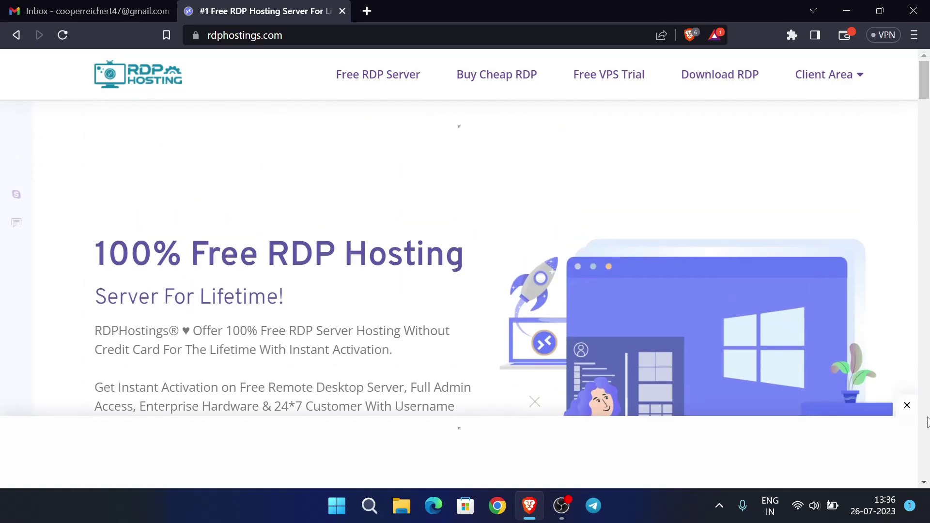
# Close the advertisement banner and compare the features of the Solo, Expert, Explorer and VPS Trial server plans.
pyautogui.click(907, 405)
pyautogui.scroll(-4, 556, 378)
pyautogui.scroll(-8, 556, 378)
pyautogui.scroll(-3, 552, 371)
pyautogui.scroll(3, 553, 371)
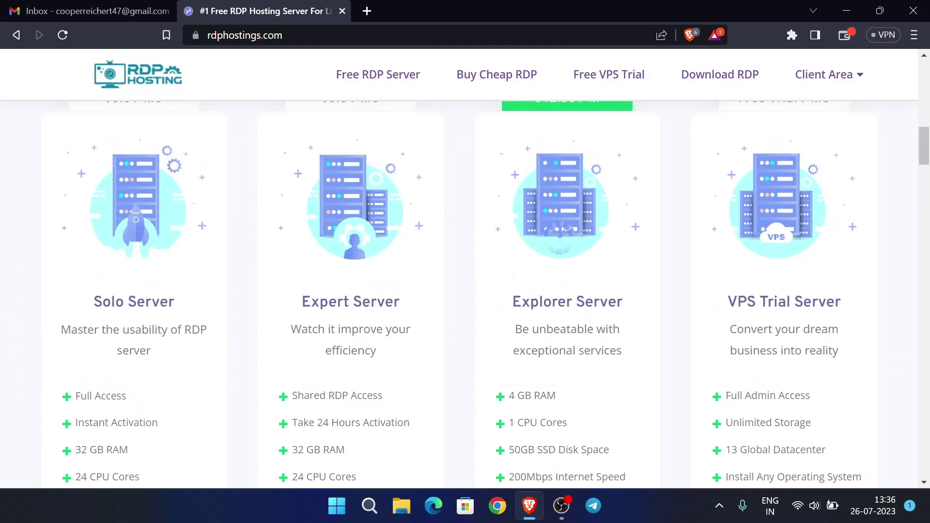
pyautogui.scroll(-3, 371, 330)
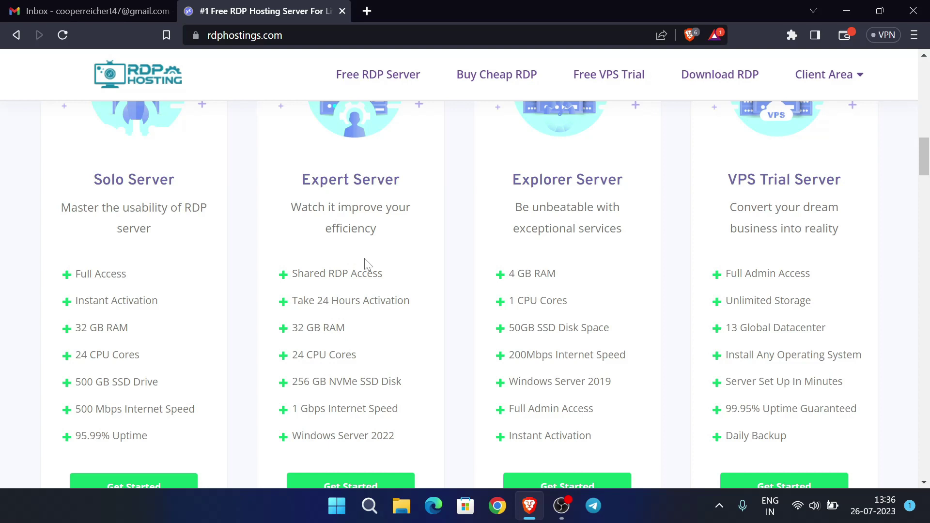
pyautogui.scroll(-2, 368, 271)
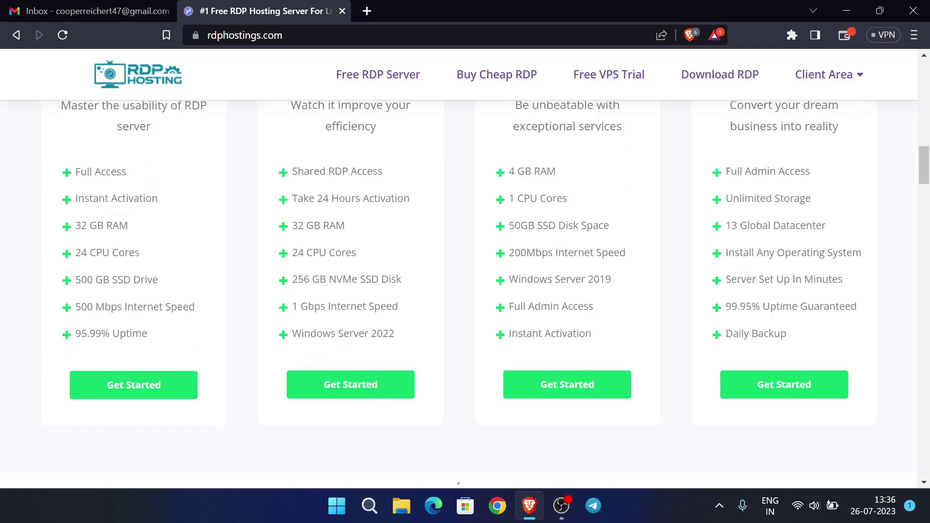
pyautogui.scroll(7, 398, 345)
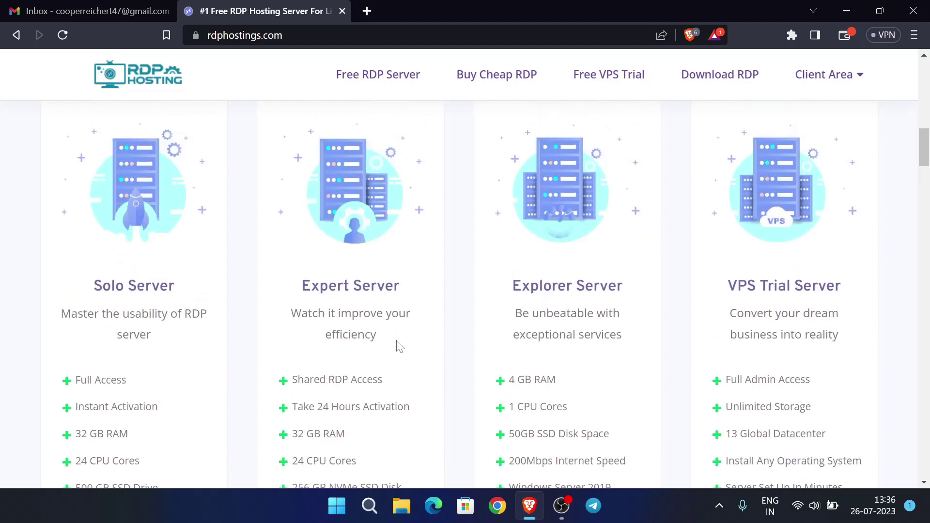
pyautogui.scroll(-3, 368, 344)
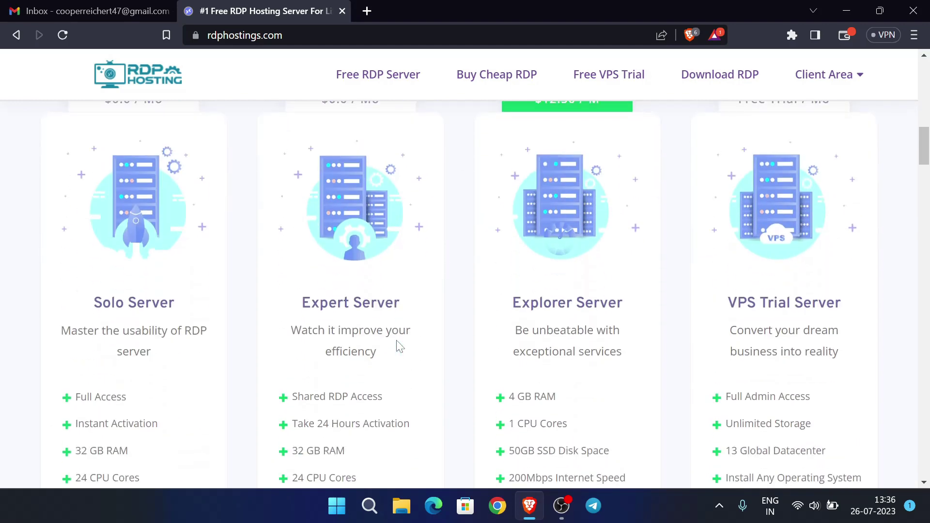
# Choose the Expert Server plan and open its page.
pyautogui.moveTo(302, 297); pyautogui.dragTo(394, 298)
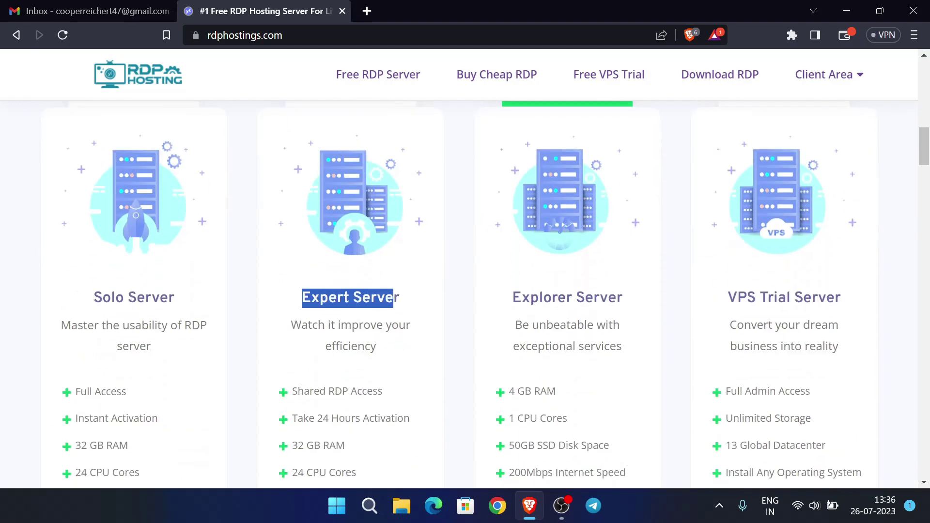
pyautogui.click(396, 295)
pyautogui.scroll(-4, 396, 294)
pyautogui.scroll(4, 396, 294)
pyautogui.scroll(8, 397, 298)
pyautogui.scroll(-15, 395, 297)
pyautogui.scroll(4, 398, 297)
pyautogui.scroll(-2, 398, 298)
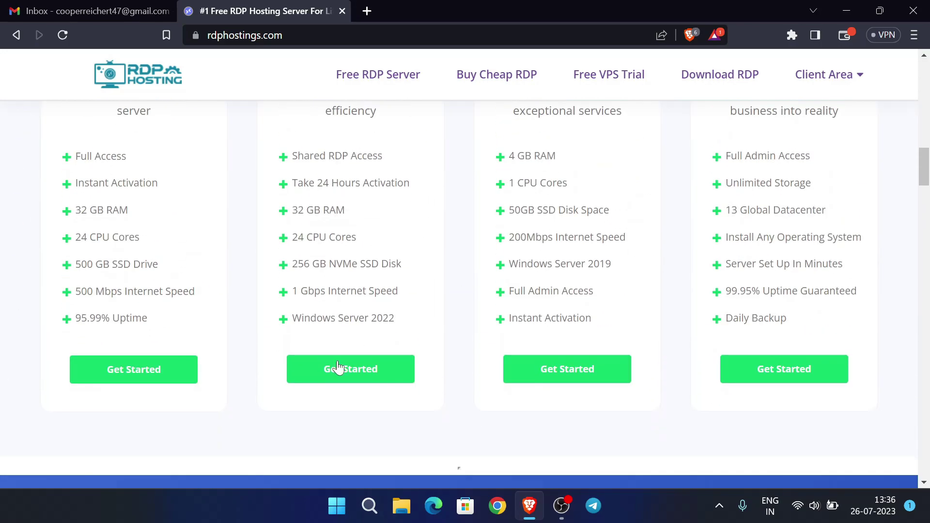
pyautogui.click(331, 382)
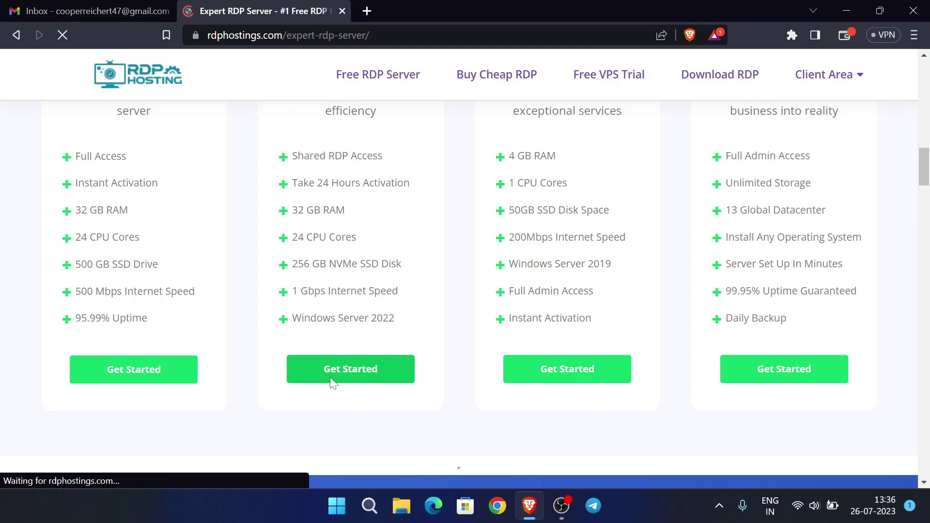
# Go to the free RDP hosting plan selection on the Expert Server Plan page.
pyautogui.scroll(-3, 247, 329)
pyautogui.scroll(-6, 216, 291)
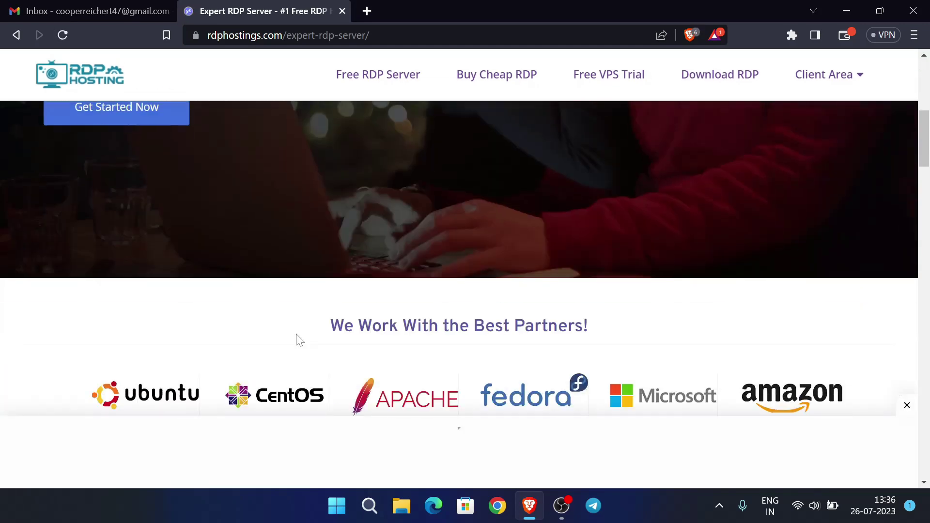
pyautogui.scroll(8, 296, 332)
pyautogui.scroll(-1, 296, 332)
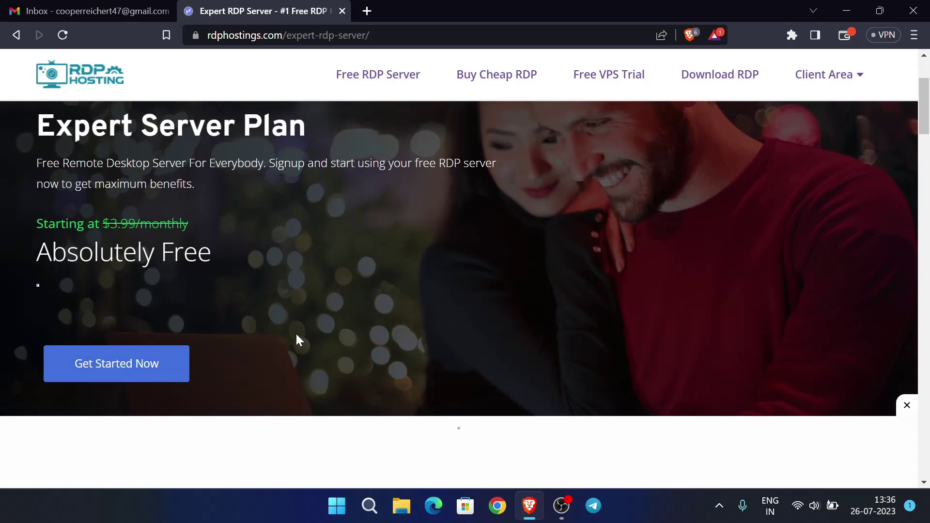
pyautogui.click(152, 372)
pyautogui.scroll(1, 293, 322)
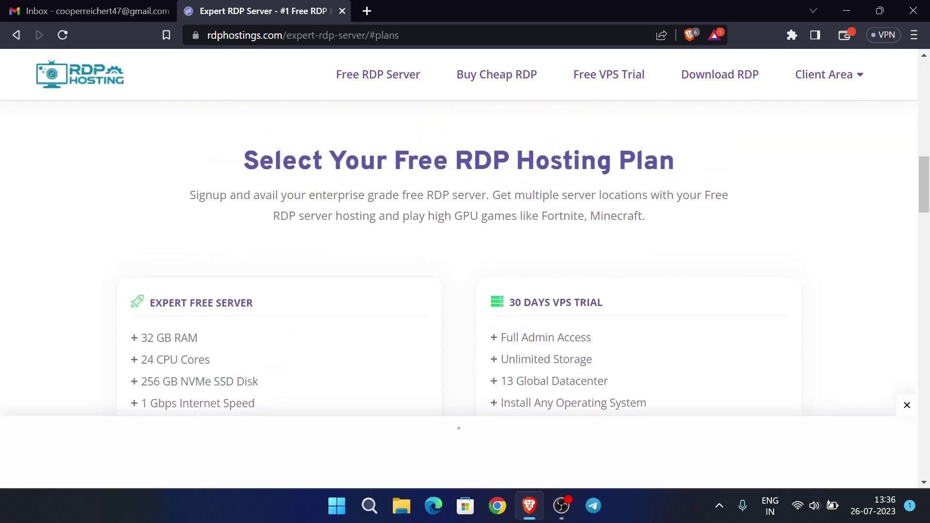
# Sign up for the Expert Free Server plan instead of the 30 Days VPS Trial.
pyautogui.moveTo(148, 303); pyautogui.dragTo(264, 308)
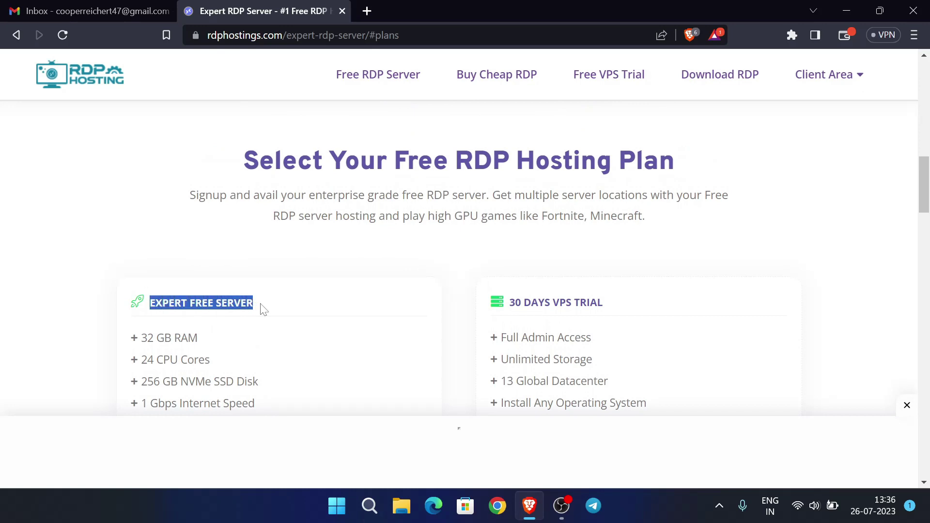
pyautogui.click(263, 308)
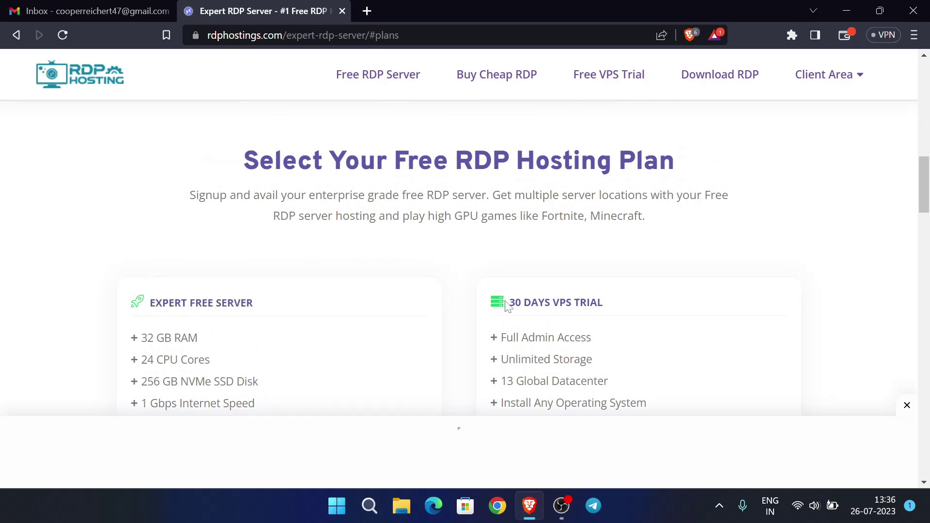
pyautogui.scroll(-1, 503, 307)
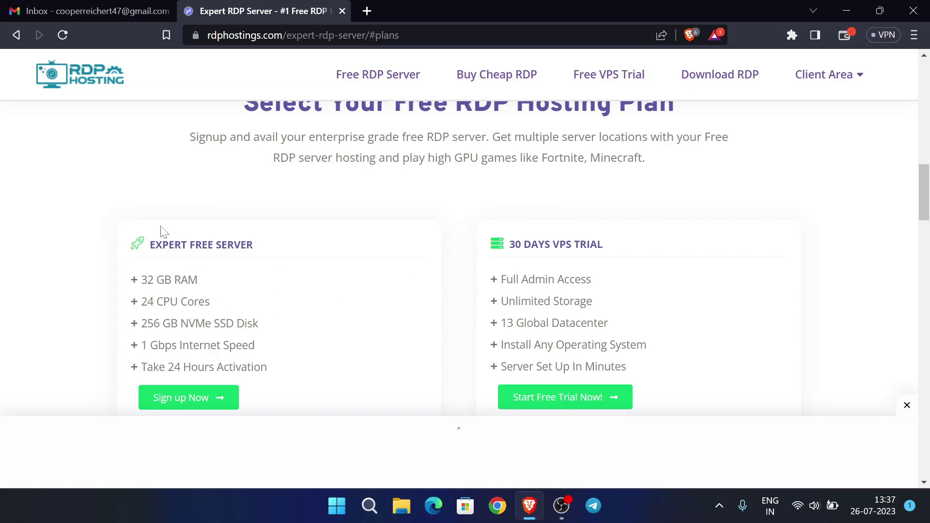
pyautogui.scroll(-2, 231, 279)
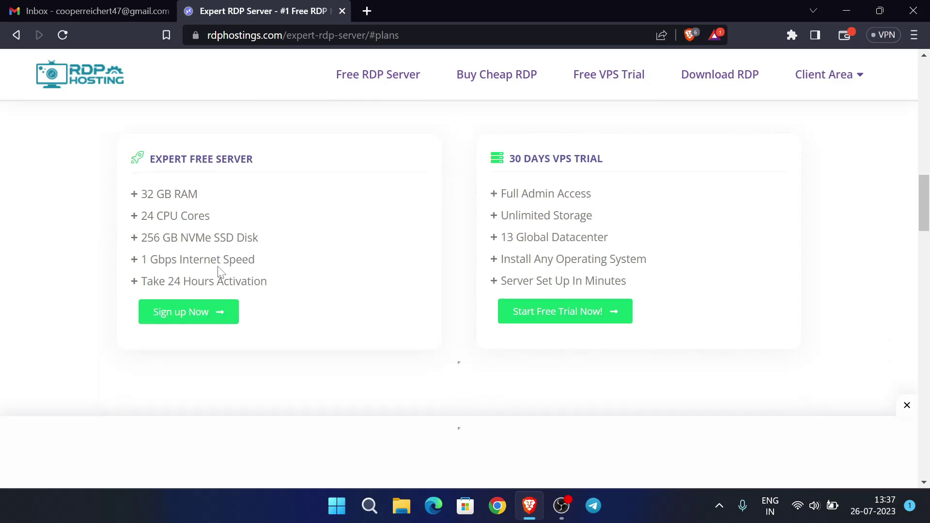
pyautogui.click(194, 317)
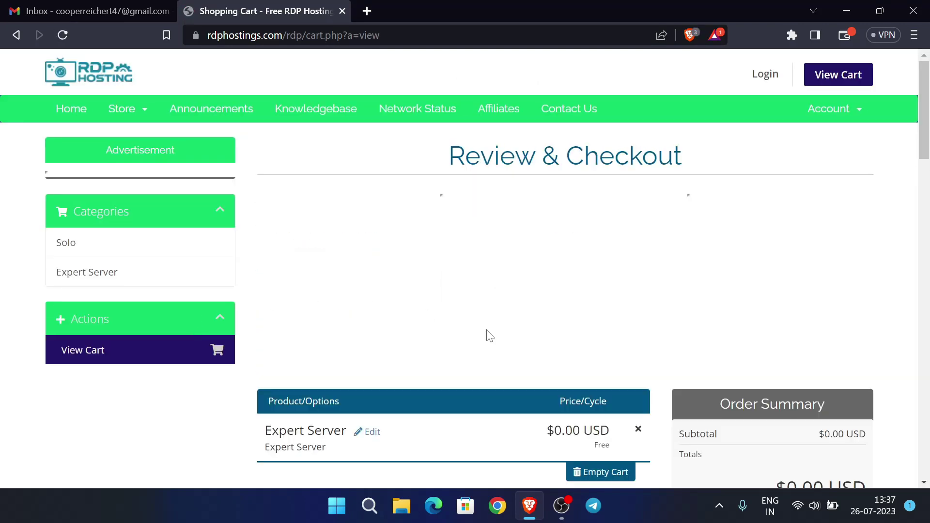
# Tick the security confirmations about not using temp mail and no phishing, mining or adult content, and proceed to checkout.
pyautogui.scroll(-5, 487, 333)
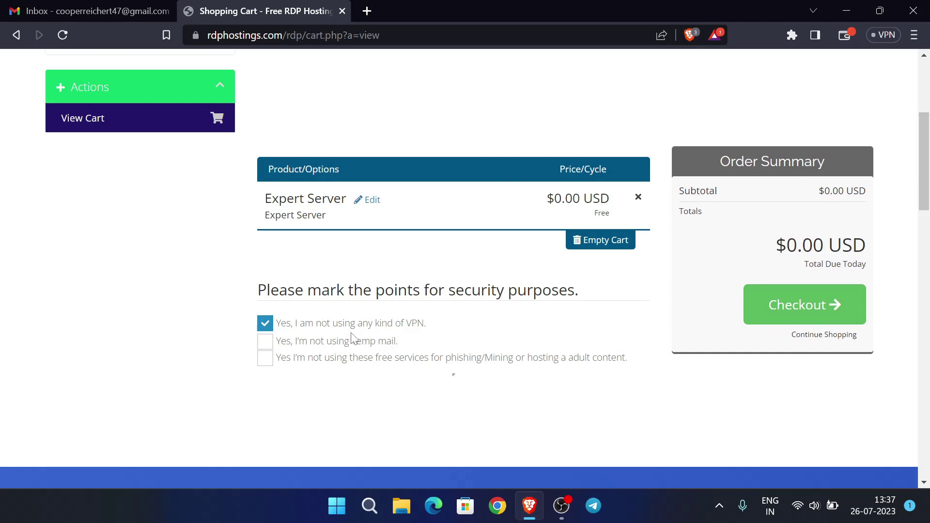
pyautogui.click(265, 343)
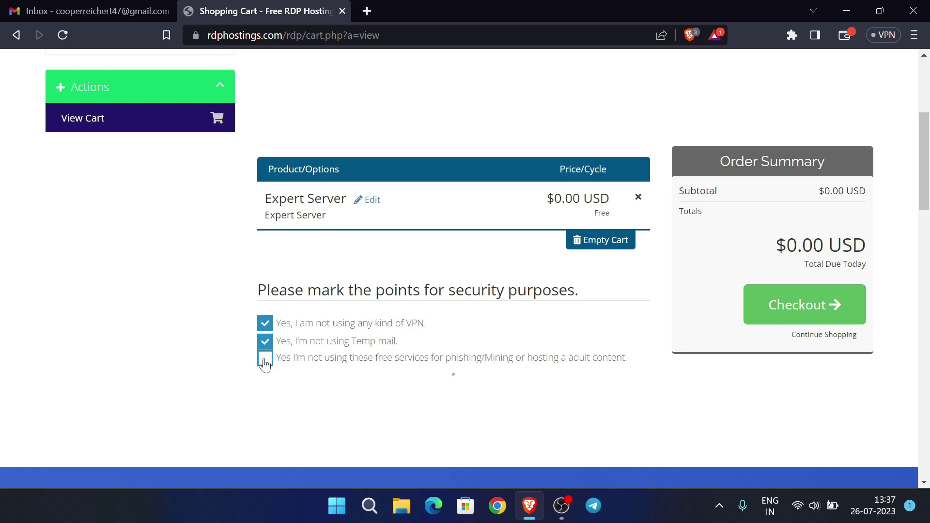
pyautogui.click(265, 361)
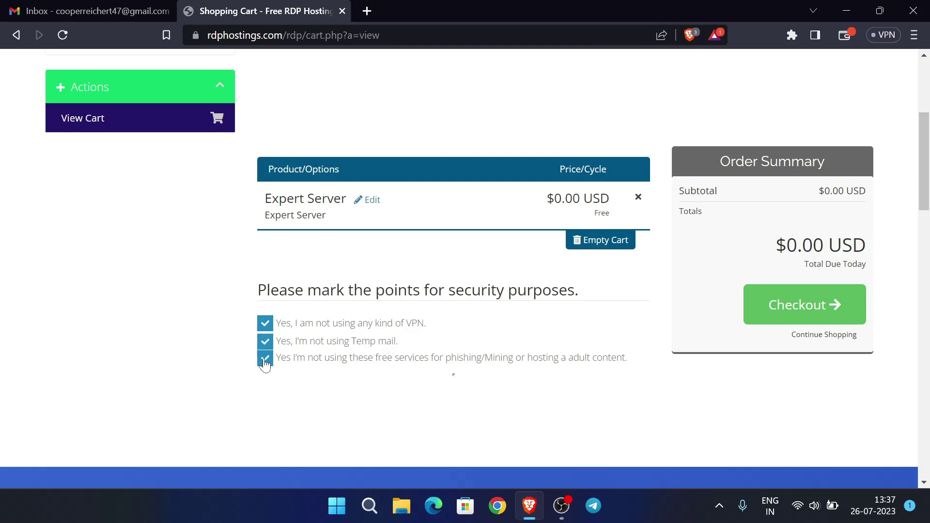
pyautogui.click(793, 318)
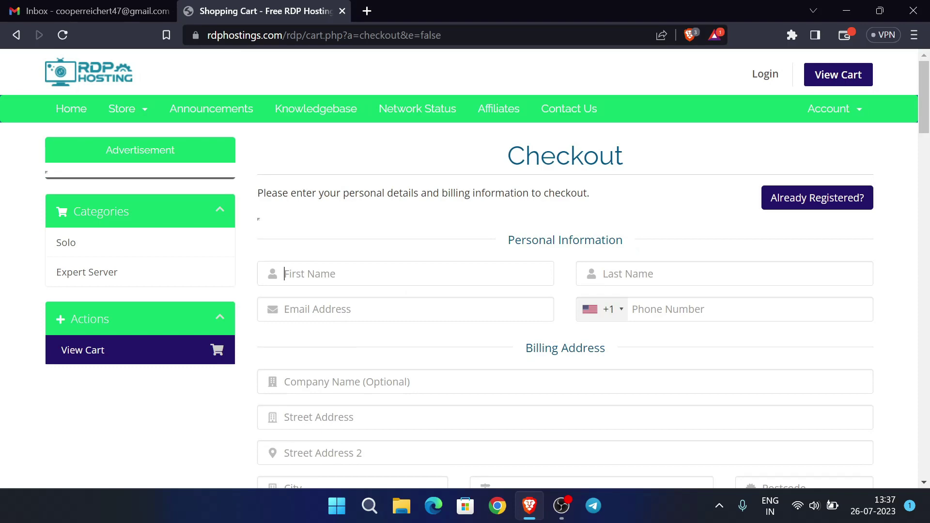
pyautogui.scroll(-5, 390, 350)
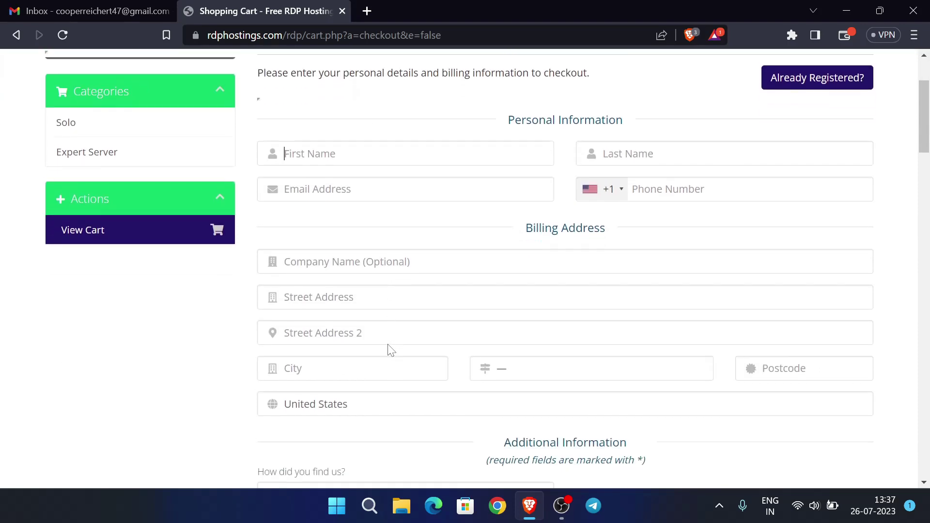
pyautogui.scroll(2, 391, 351)
pyautogui.scroll(3, 392, 351)
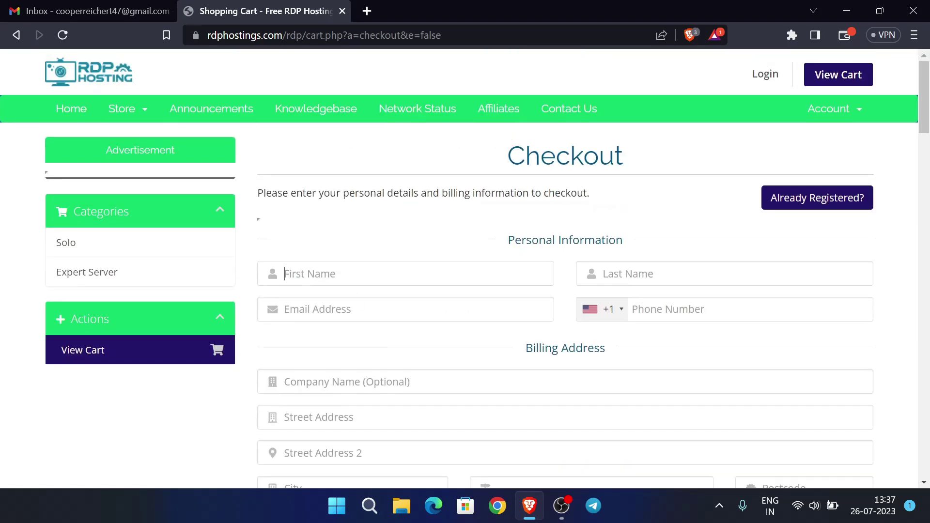
# Fill in the customer's first name, last name and e-mail address under the checkout's personal information.
pyautogui.write('C')
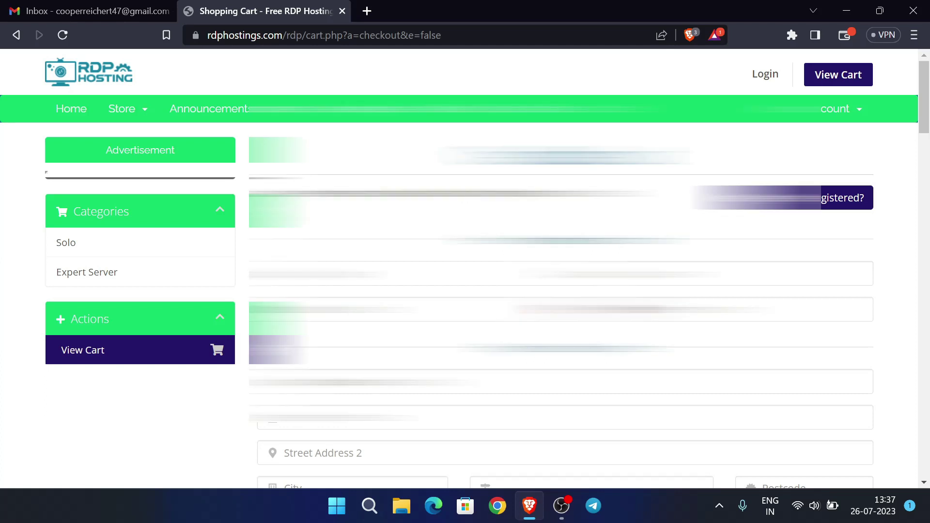
pyautogui.scroll(-3, 465, 266)
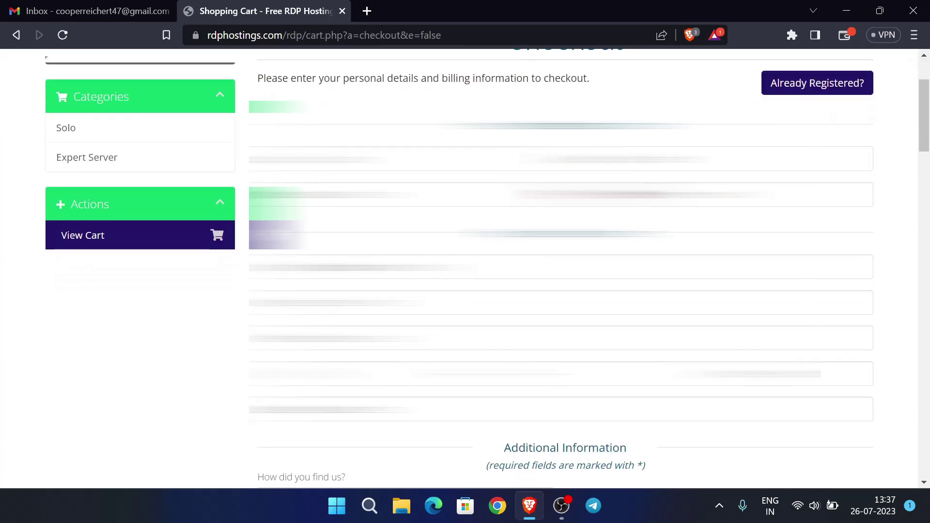
pyautogui.scroll(-7, 606, 424)
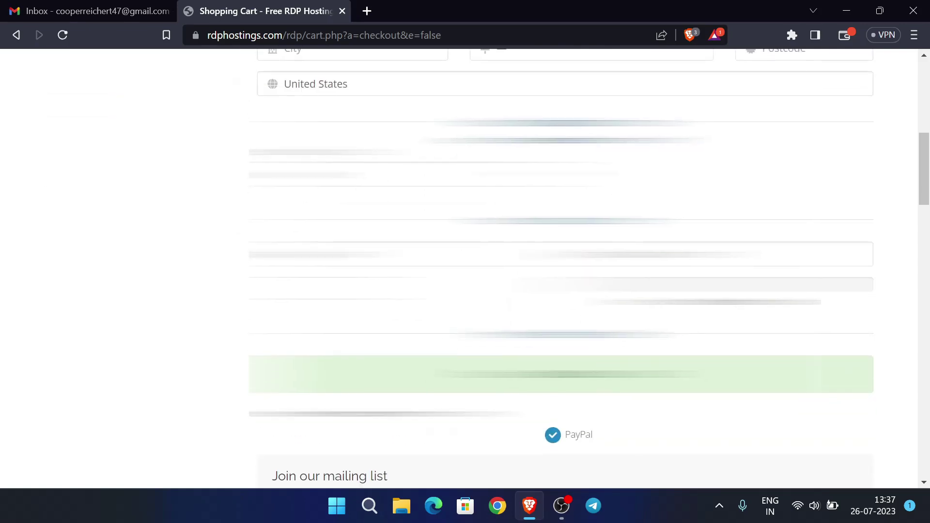
pyautogui.scroll(7, 606, 423)
pyautogui.scroll(-2, 562, 268)
pyautogui.scroll(3, 562, 269)
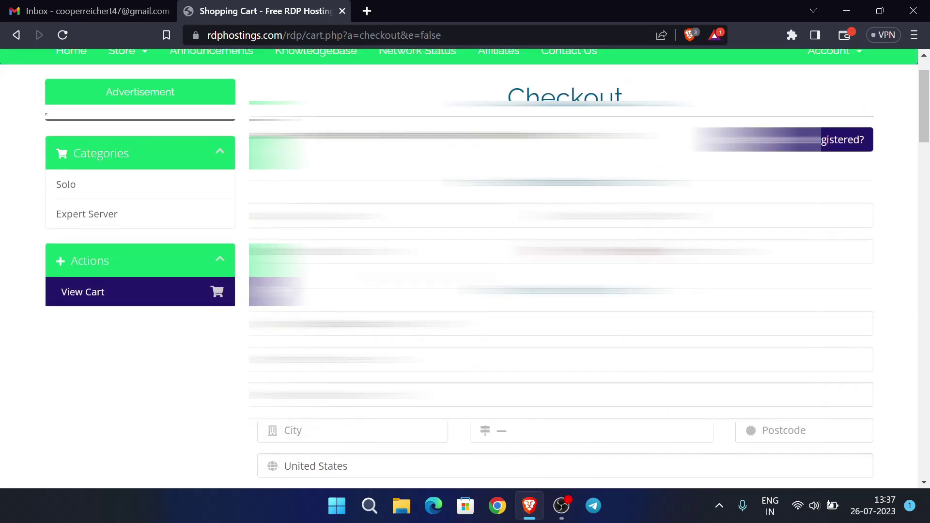
pyautogui.scroll(-1, 562, 269)
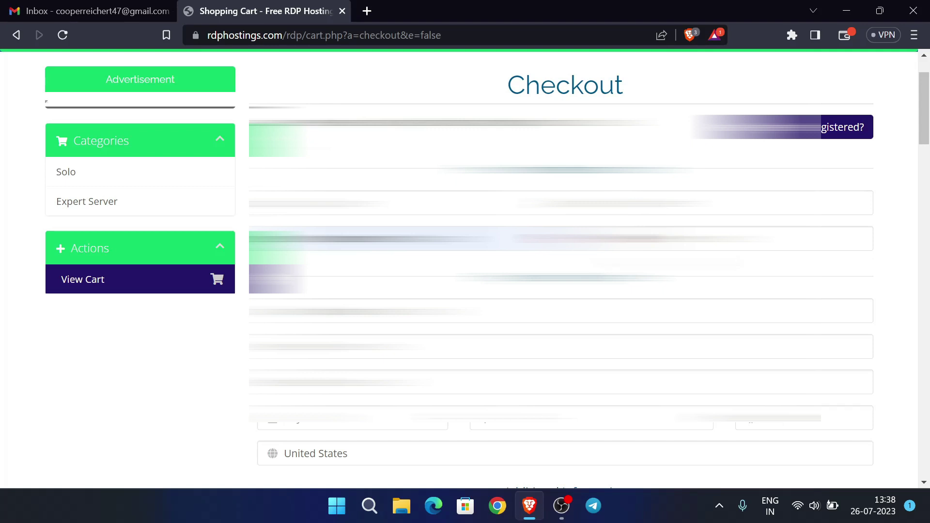
# Set the phone country code to India (+91) and enter the customer's phone number.
pyautogui.click(591, 239)
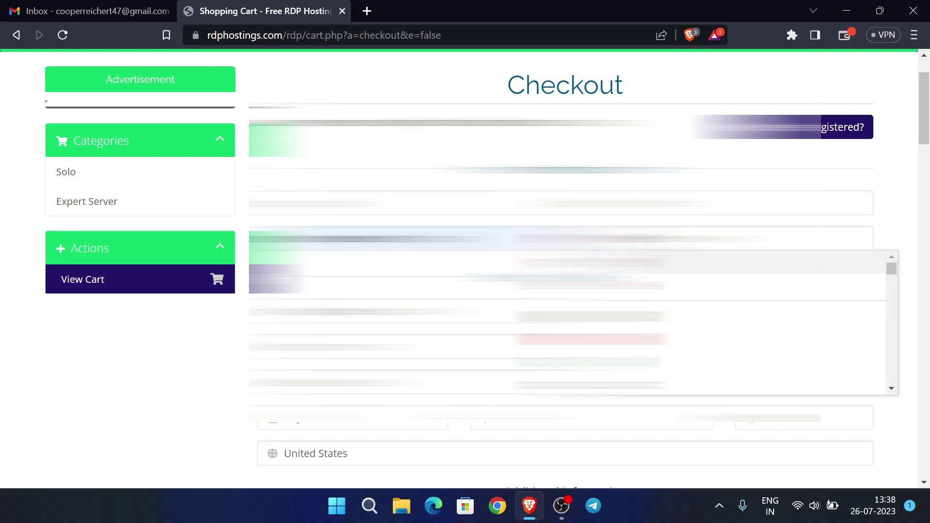
pyautogui.write('in')
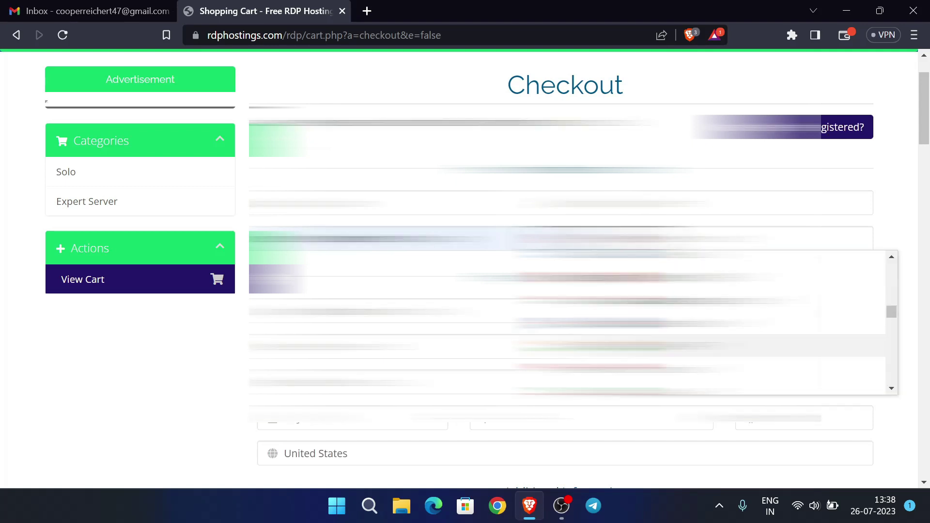
pyautogui.press('Return')
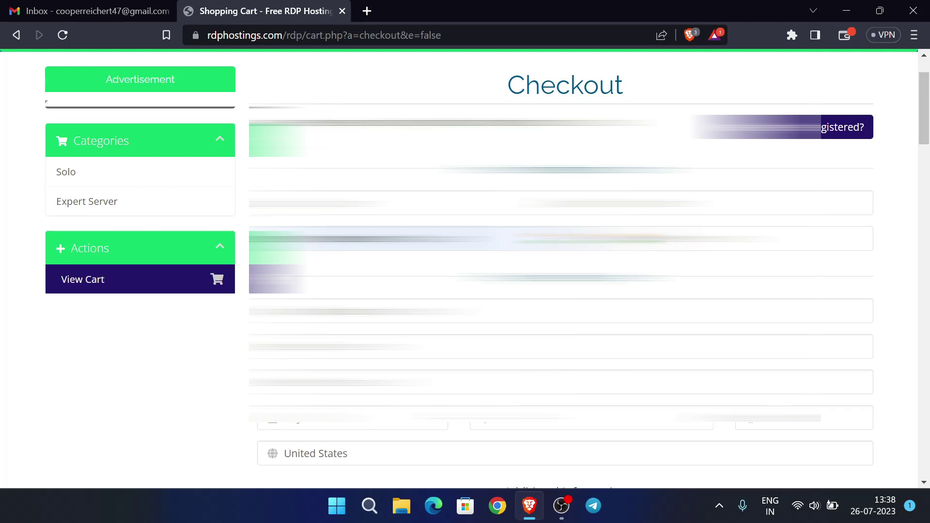
pyautogui.write('9')
# Fill in the billing street address, city, state and postcode.
pyautogui.scroll(-1, 562, 267)
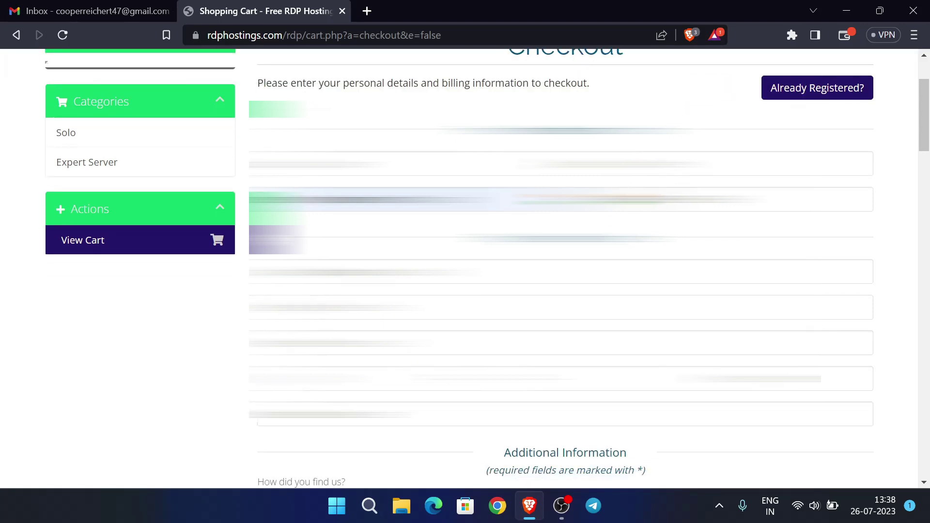
pyautogui.write('1')
pyautogui.click(581, 379)
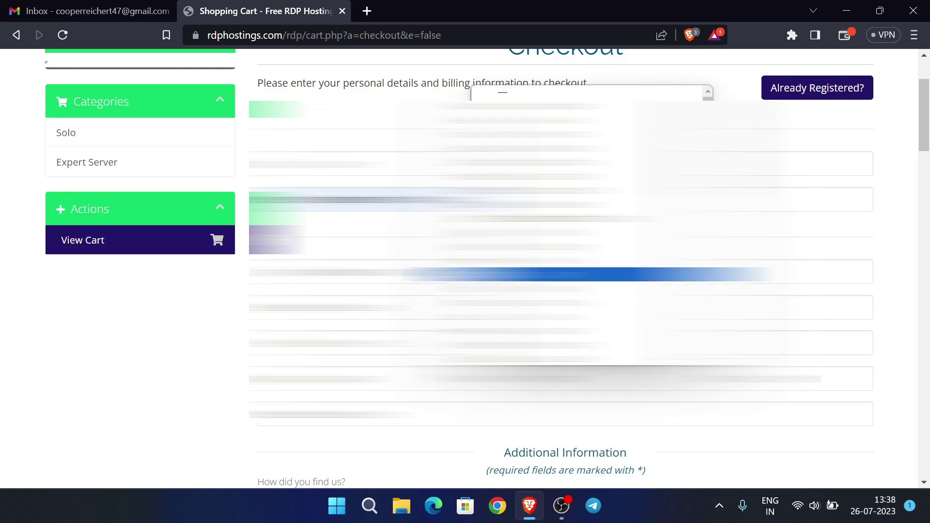
pyautogui.click(581, 274)
pyautogui.scroll(-1, 562, 388)
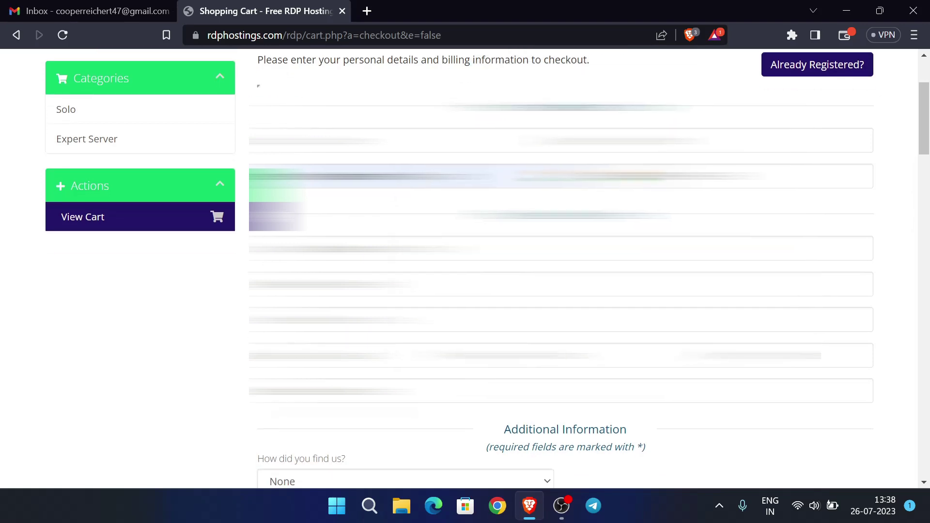
# Set the billing country to India and choose the customer's state from the Indian states.
pyautogui.click(562, 391)
pyautogui.write('in')
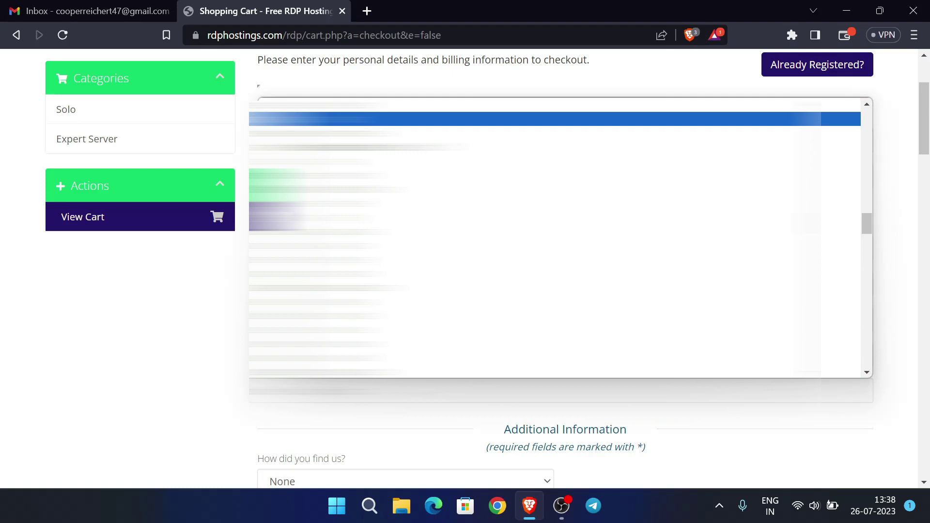
pyautogui.press('Return')
pyautogui.click(591, 355)
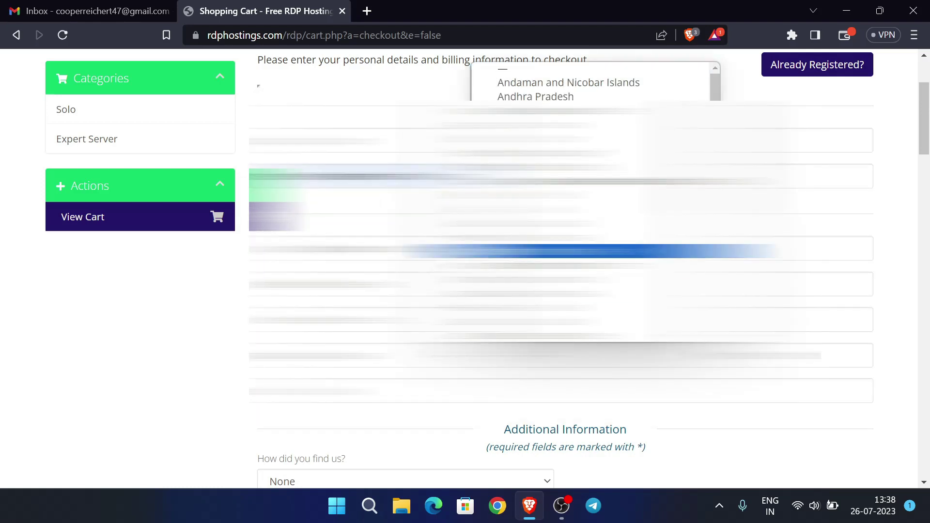
pyautogui.write('o')
pyautogui.press('Return')
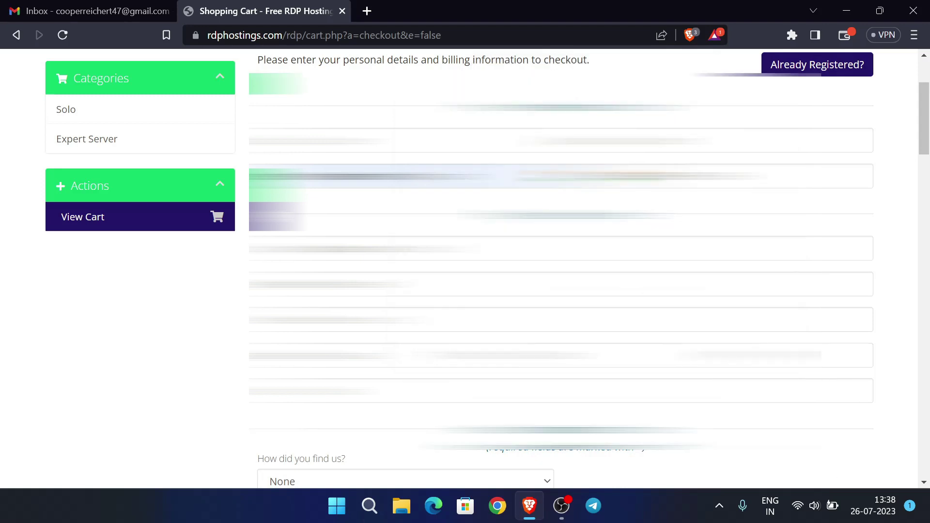
# Answer the question on how the site was found with Google under the additional information.
pyautogui.scroll(-2, 561, 266)
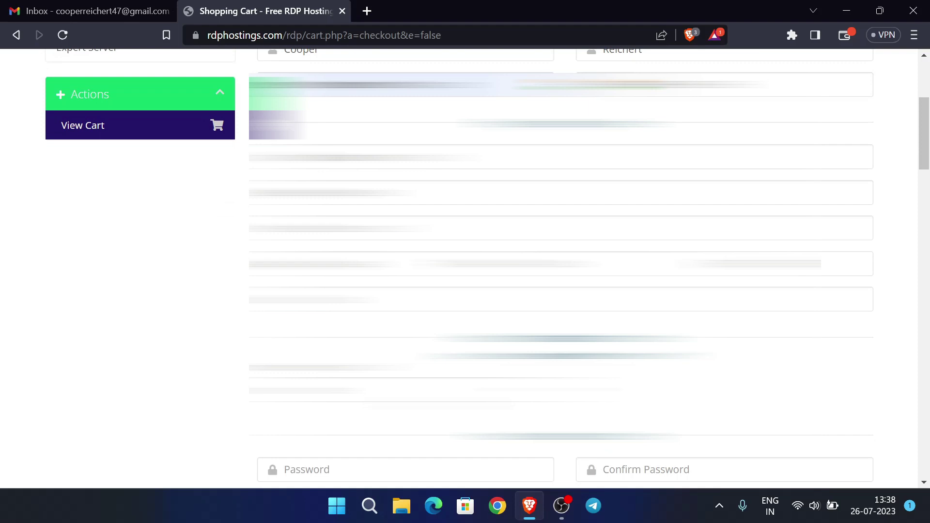
pyautogui.scroll(2, 561, 266)
pyautogui.scroll(-4, 561, 266)
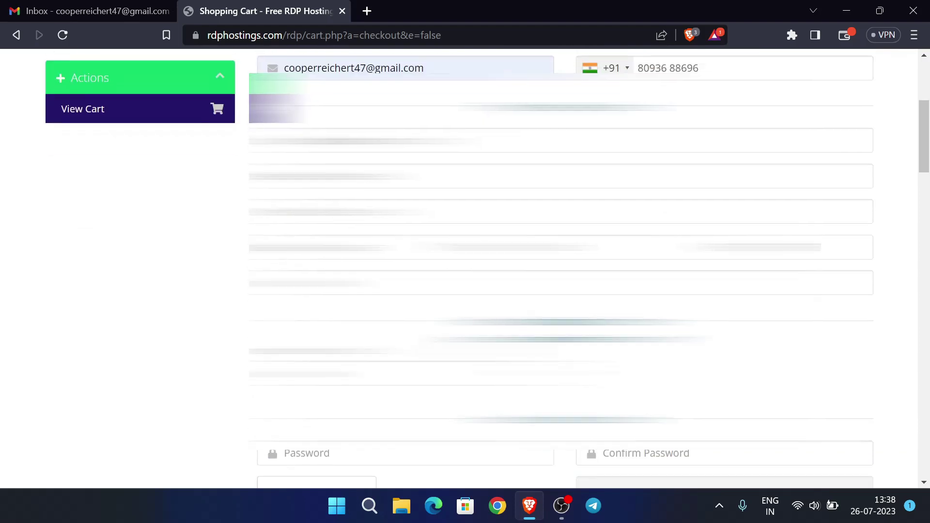
pyautogui.scroll(-1, 561, 266)
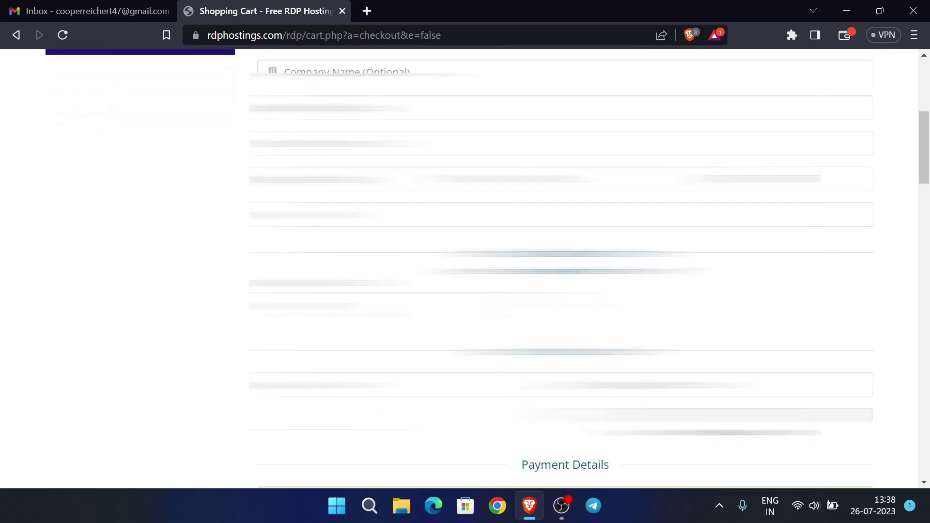
pyautogui.click(417, 306)
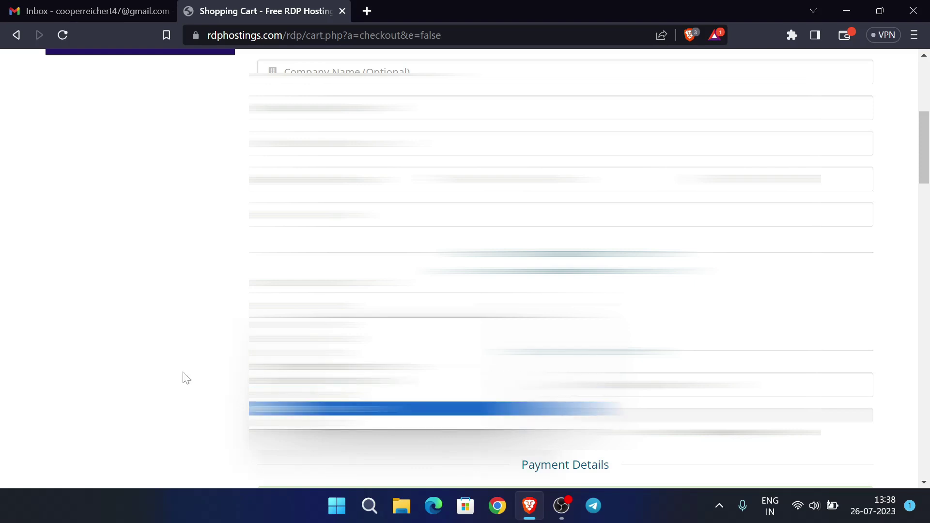
pyautogui.press('Return')
pyautogui.click(417, 306)
pyautogui.press('Up')
pyautogui.press('Up')
pyautogui.press('Up')
pyautogui.press('Up')
pyautogui.press('Up')
pyautogui.press('Up')
pyautogui.press('Down')
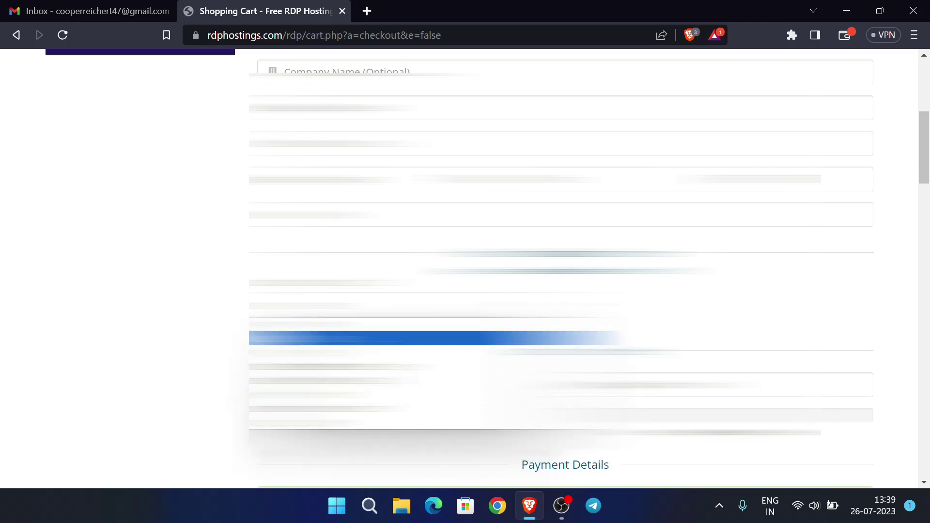
pyautogui.press('Return')
# Enter the account password and its confirmation under the account security section.
pyautogui.scroll(-1, 561, 267)
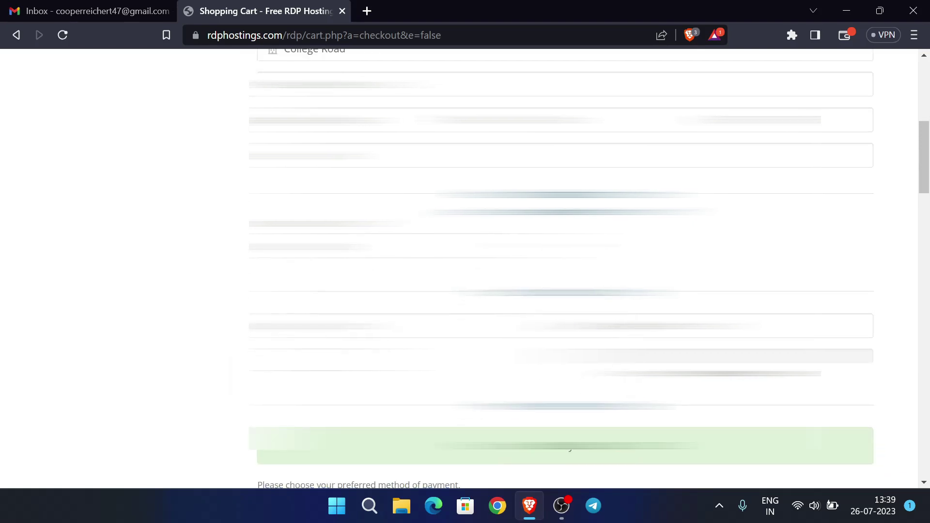
pyautogui.scroll(-1, 561, 267)
pyautogui.hotkey('ctrl', 'v')
pyautogui.press('BackSpace')
pyautogui.press('BackSpace')
pyautogui.press('BackSpace')
pyautogui.press('BackSpace')
pyautogui.press('BackSpace')
pyautogui.press('BackSpace')
pyautogui.press('BackSpace')
pyautogui.press('BackSpace')
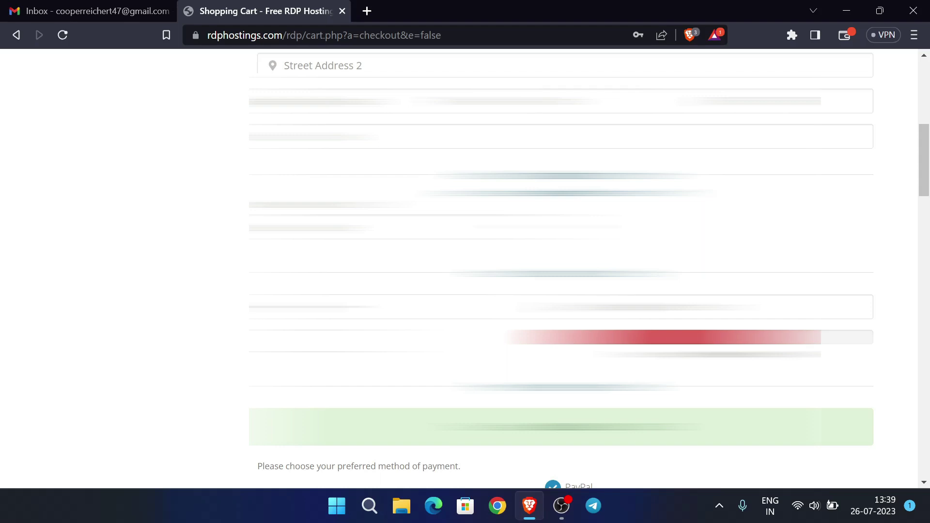
# Review the filled-in checkout form, from the personal details to the payment method and mailing list choice.
pyautogui.scroll(-1, 561, 267)
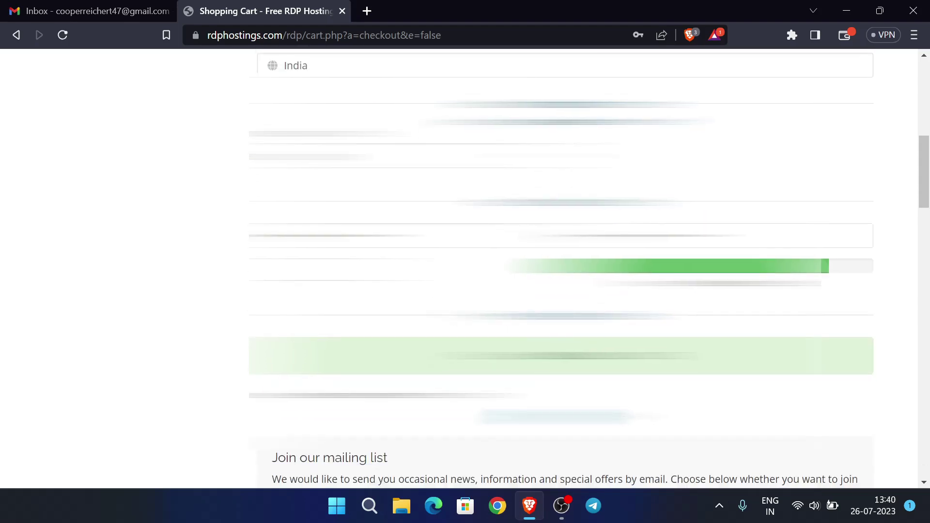
pyautogui.scroll(-2, 561, 267)
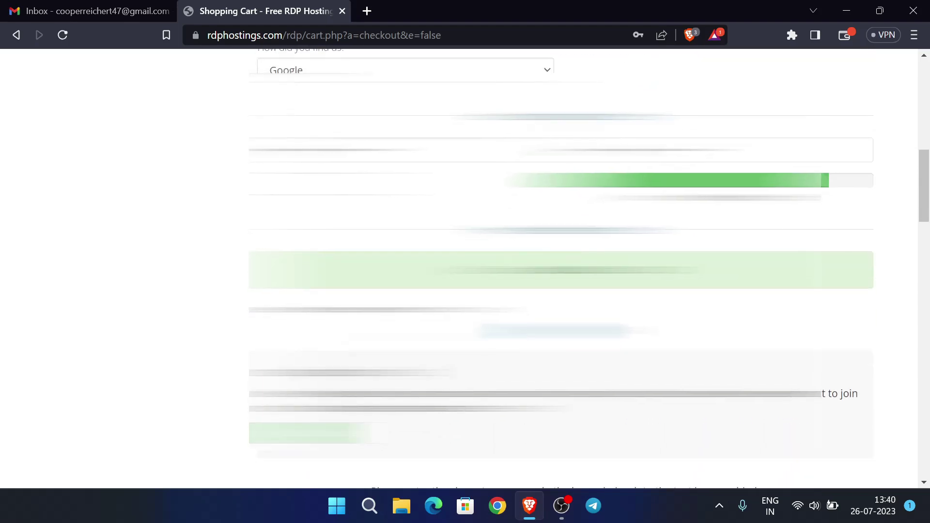
pyautogui.scroll(-1, 561, 266)
pyautogui.scroll(1, 561, 267)
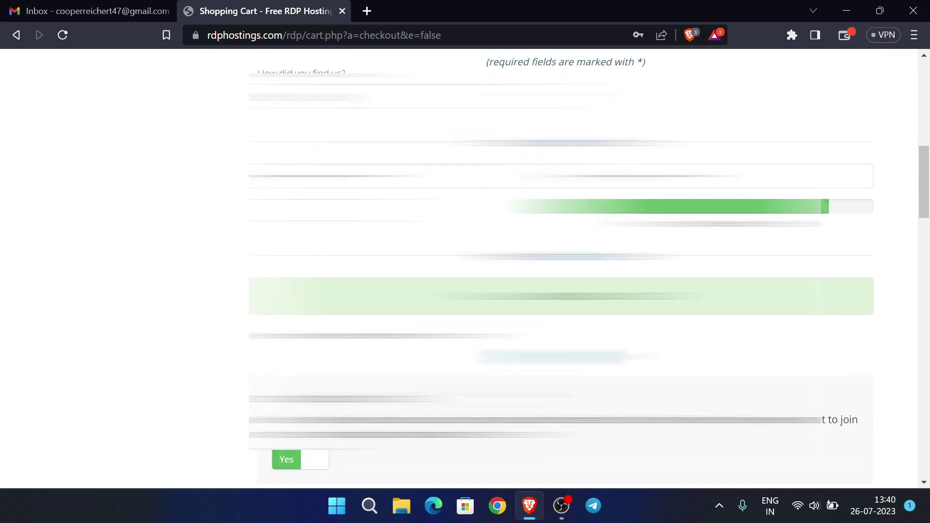
pyautogui.scroll(-4, 561, 267)
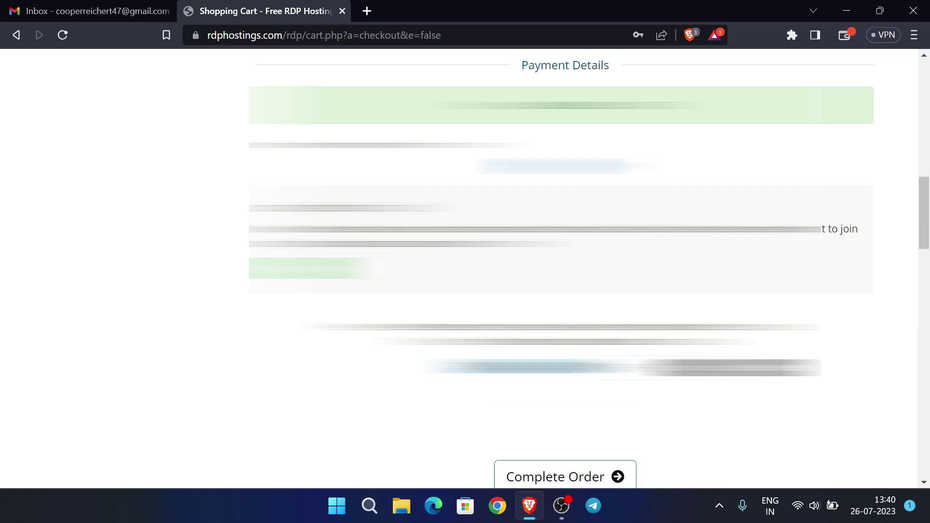
pyautogui.scroll(-1, 561, 267)
pyautogui.scroll(5, 561, 267)
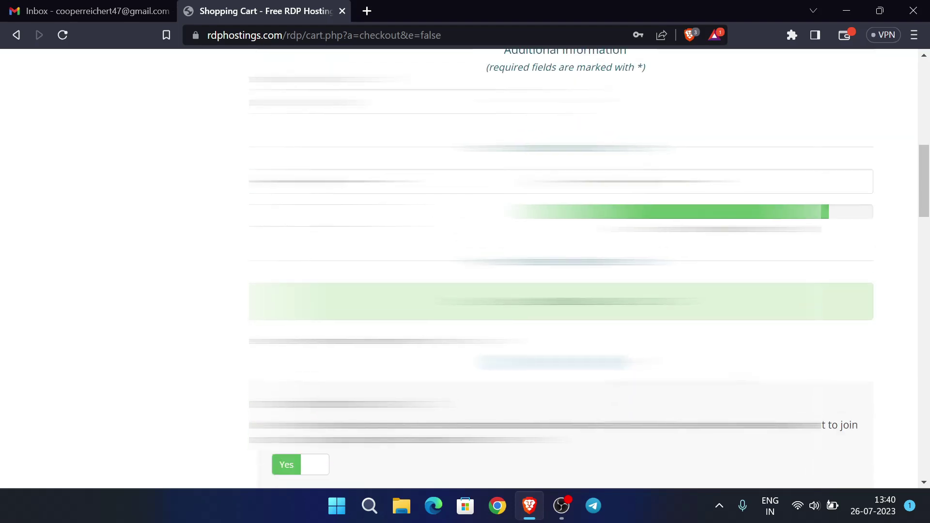
pyautogui.scroll(-1, 561, 266)
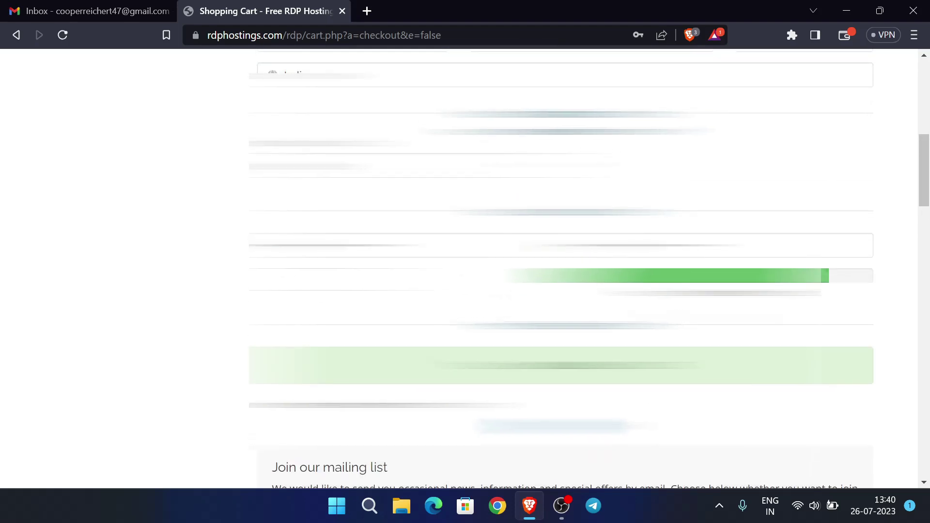
pyautogui.scroll(1, 561, 266)
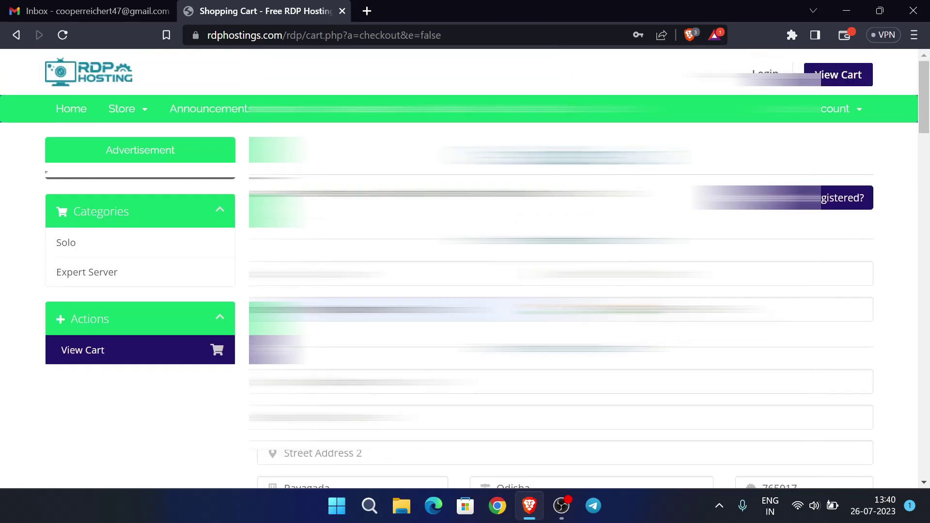
# Enter the captcha characters shown in the image and complete the order.
pyautogui.scroll(-5, 561, 267)
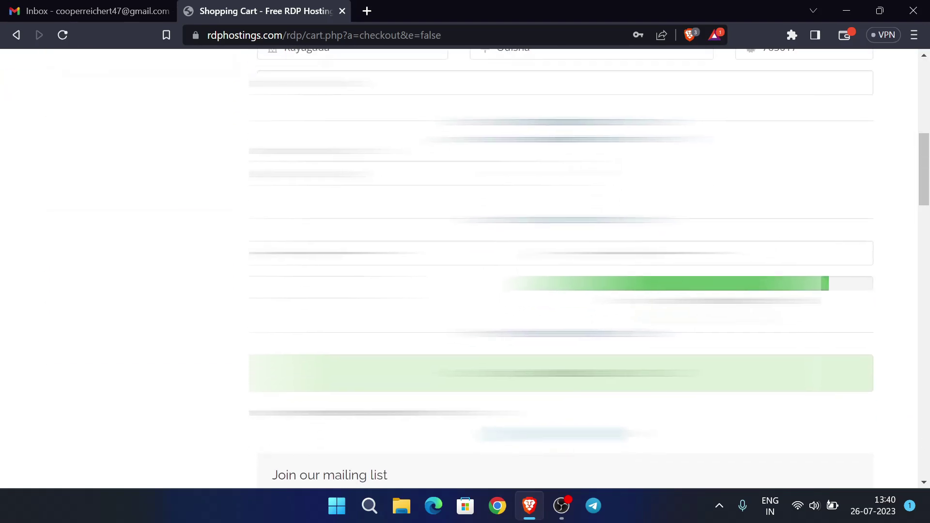
pyautogui.scroll(-3, 561, 266)
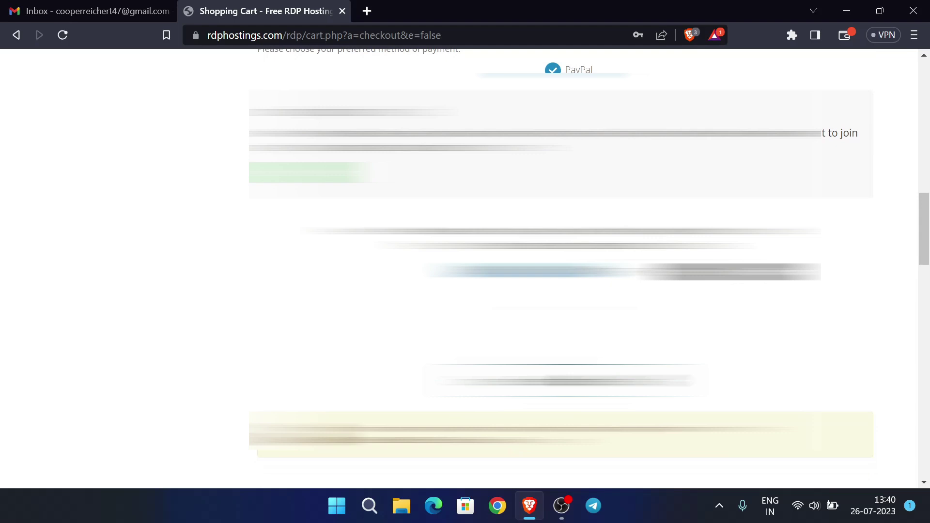
pyautogui.click(616, 383)
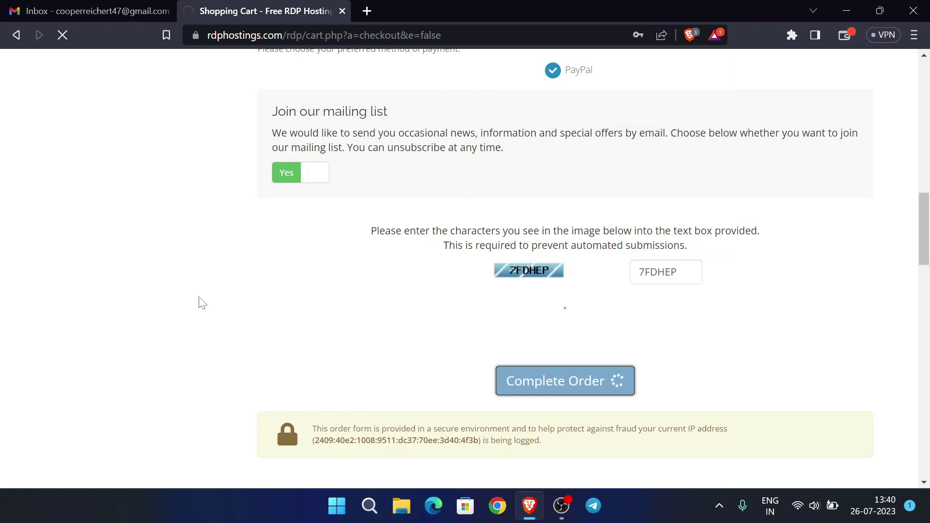
# Look over the order confirmation and open the Email Address Verification message from Free RDP Hosting in the Gmail inbox.
pyautogui.scroll(-4, 400, 298)
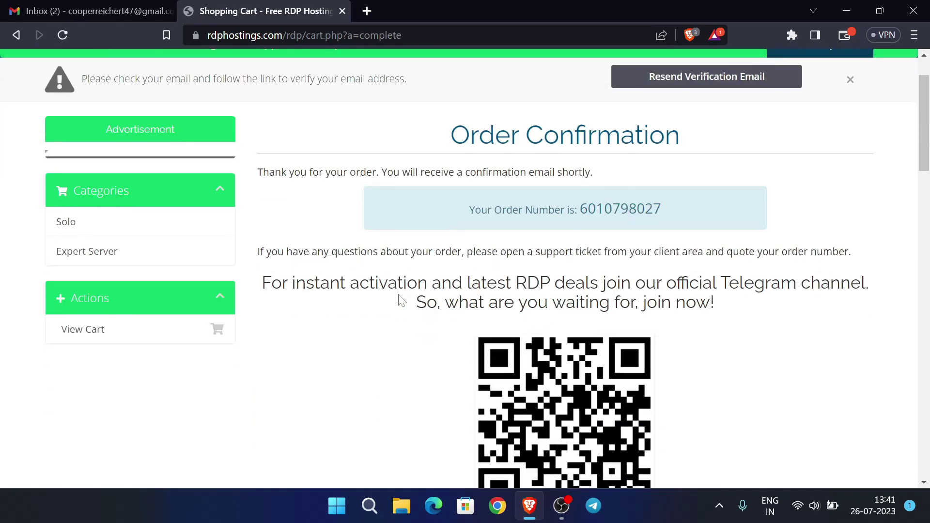
pyautogui.scroll(-2, 401, 298)
pyautogui.scroll(6, 400, 298)
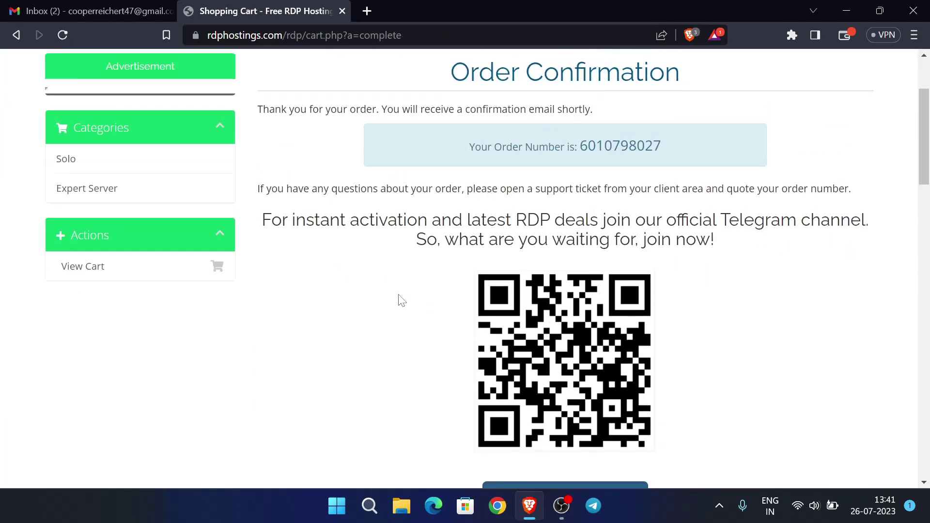
pyautogui.click(73, 9)
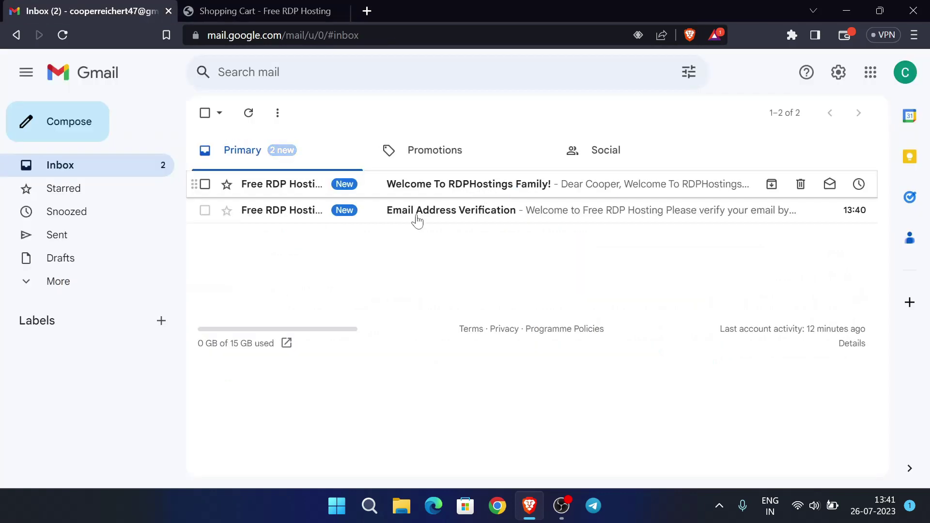
pyautogui.click(447, 211)
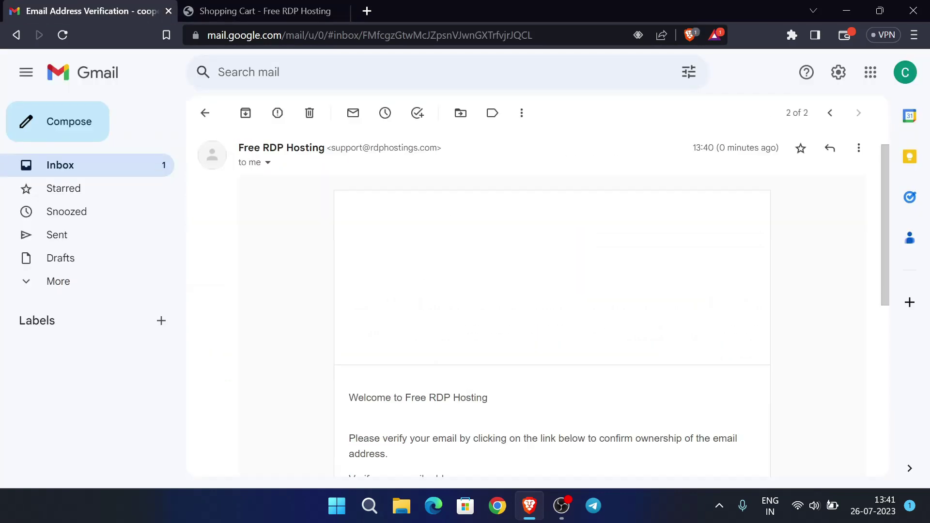
# Follow the "Verify your email address" link in the message and go back to Gmail while the verification page loads.
pyautogui.scroll(-4, 465, 392)
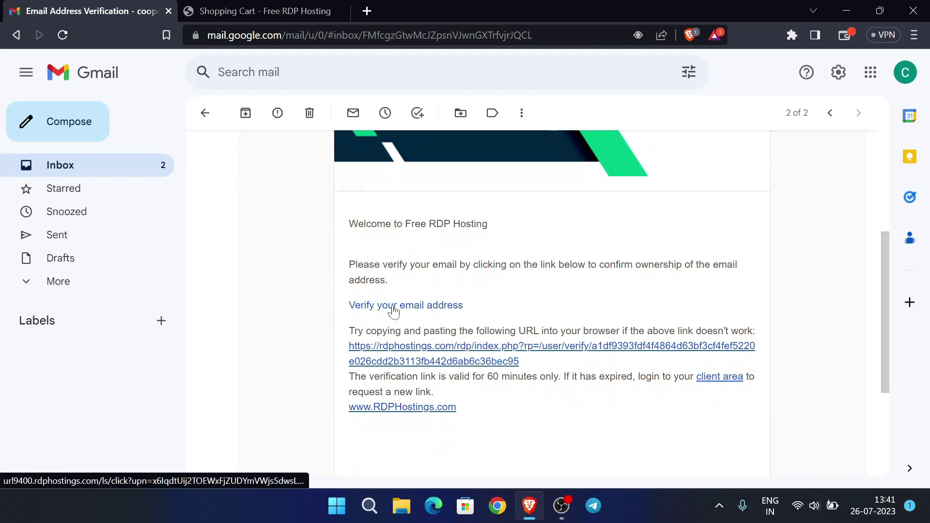
pyautogui.click(393, 310)
pyautogui.click(133, 6)
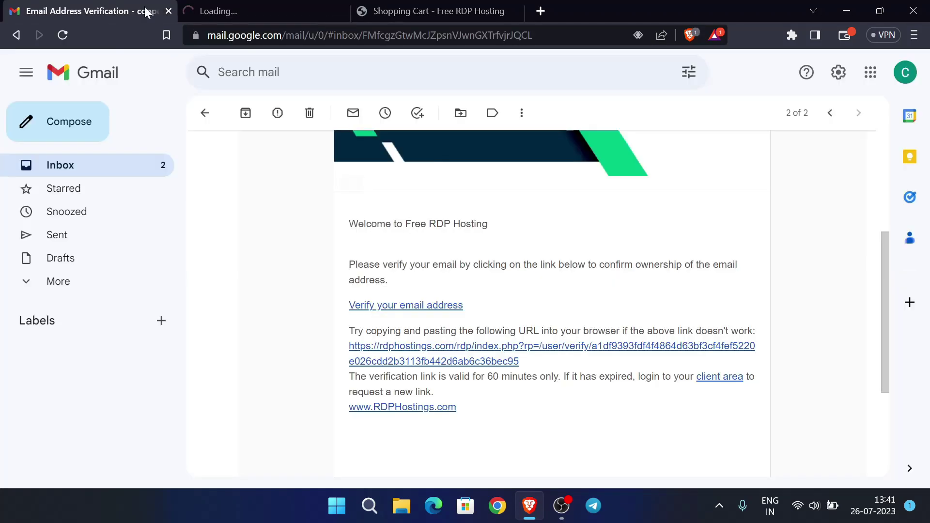
# Return to the inbox and read through the Welcome To RDPHostings Family! message.
pyautogui.click(205, 113)
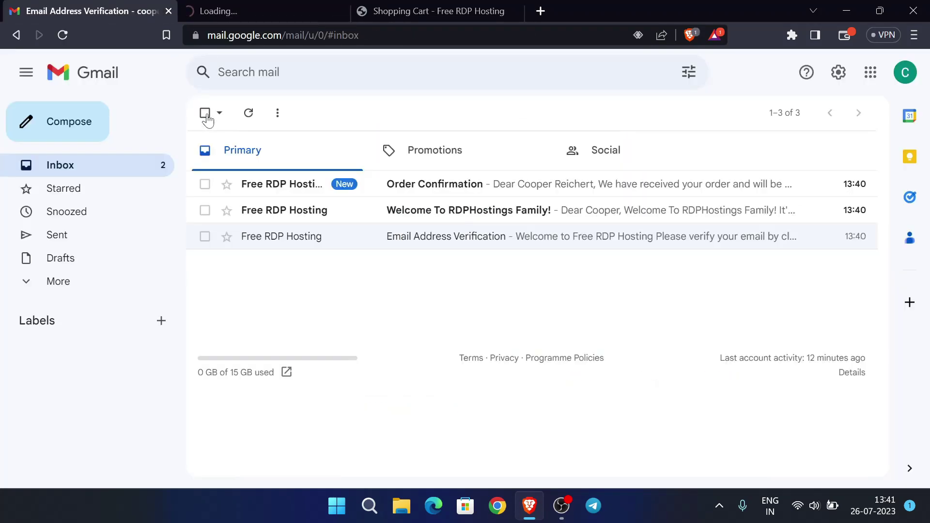
pyautogui.click(416, 211)
pyautogui.scroll(-3, 415, 208)
pyautogui.scroll(-3, 416, 212)
pyautogui.scroll(6, 415, 211)
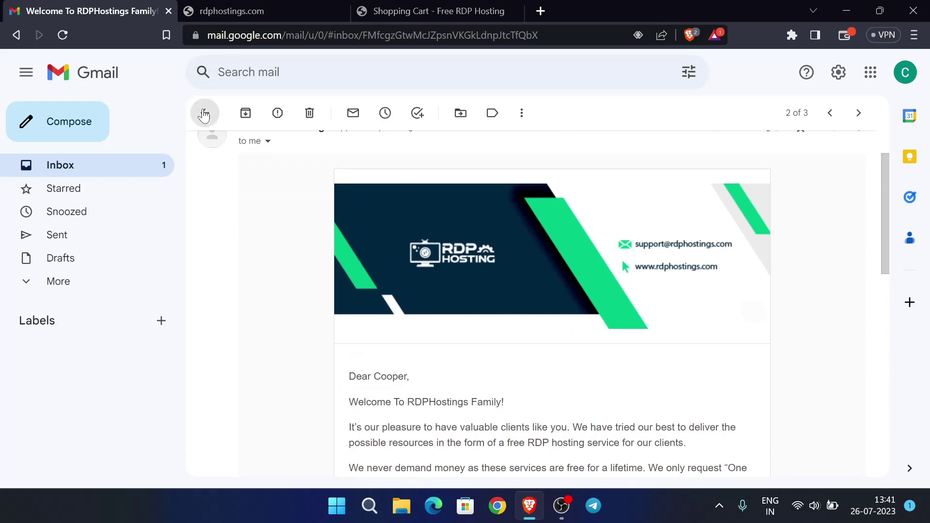
# Read the Order Confirmation message from Free RDP Hosting, down to the paragraph on when the RDP request is activated.
pyautogui.click(204, 116)
pyautogui.click(338, 191)
pyautogui.scroll(-4, 487, 314)
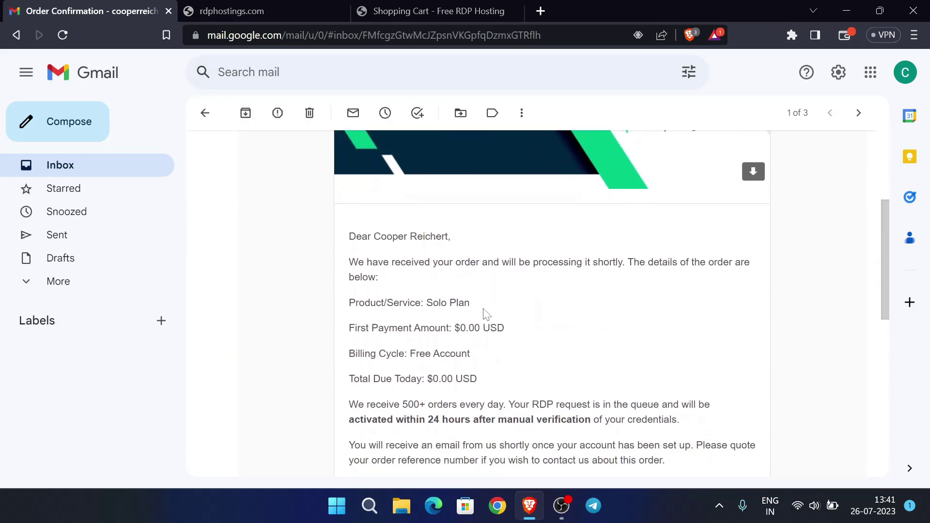
pyautogui.scroll(-4, 487, 314)
pyautogui.moveTo(349, 206); pyautogui.dragTo(719, 227)
pyautogui.click(718, 228)
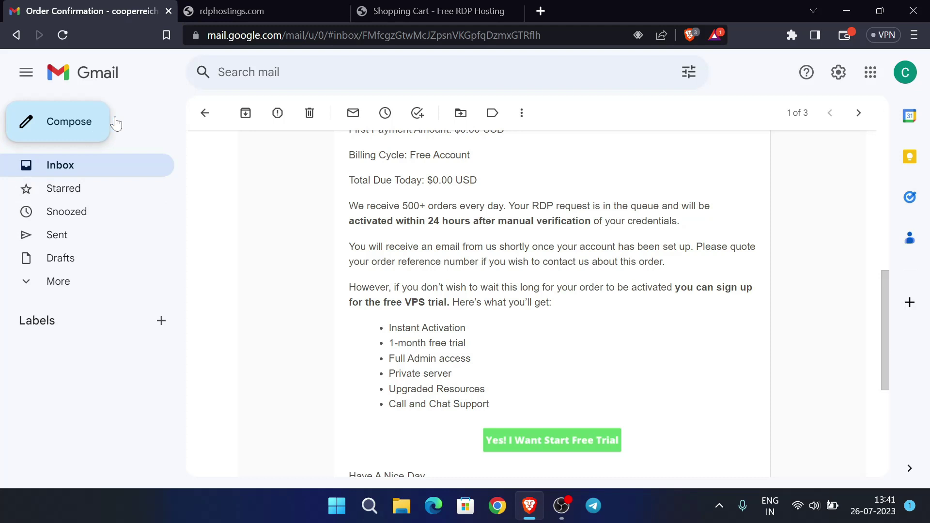
# Leave the order message and reload the rdphostings.com email verification page.
pyautogui.click(205, 113)
pyautogui.click(310, 7)
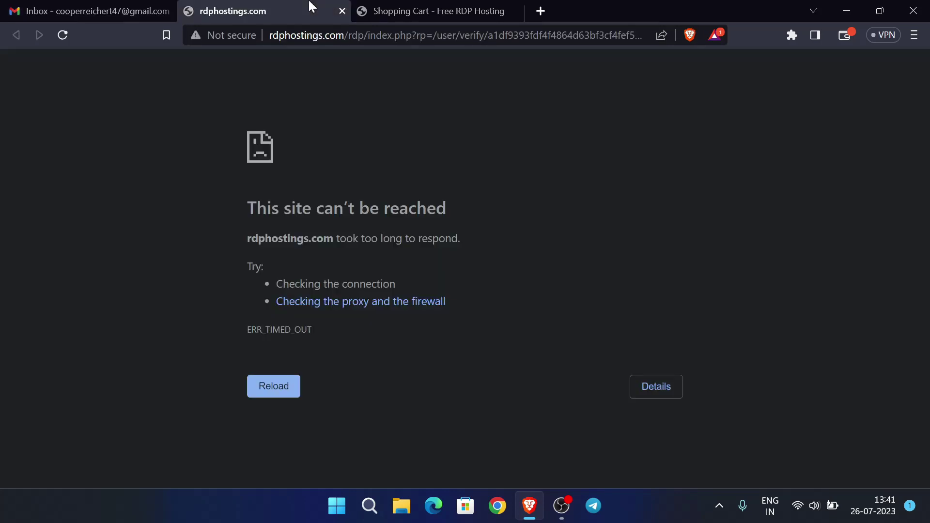
pyautogui.press('F5')
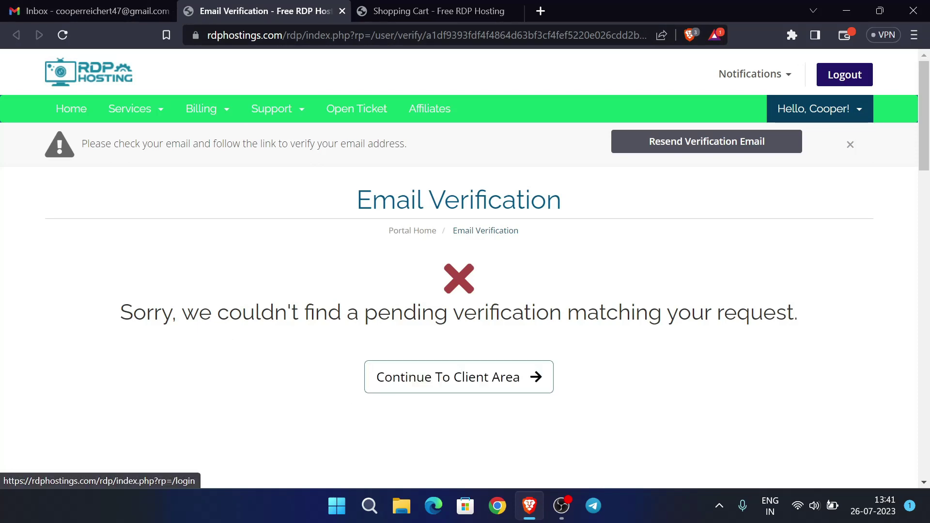
# Check the existing Email Address Verification message in Gmail and request a new verification email from the RDPHostings page.
pyautogui.click(83, 10)
pyautogui.click(363, 244)
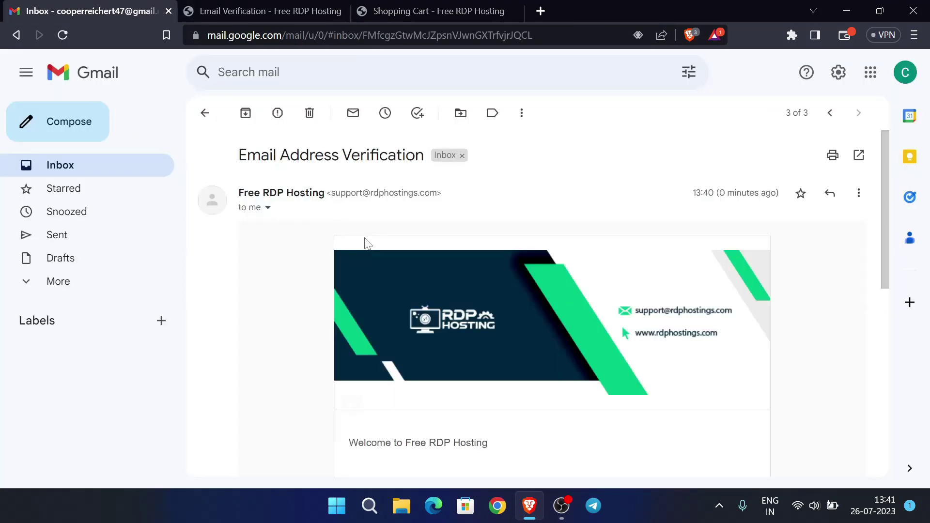
pyautogui.hotkey('ctrl', 'Tab')
pyautogui.click(716, 142)
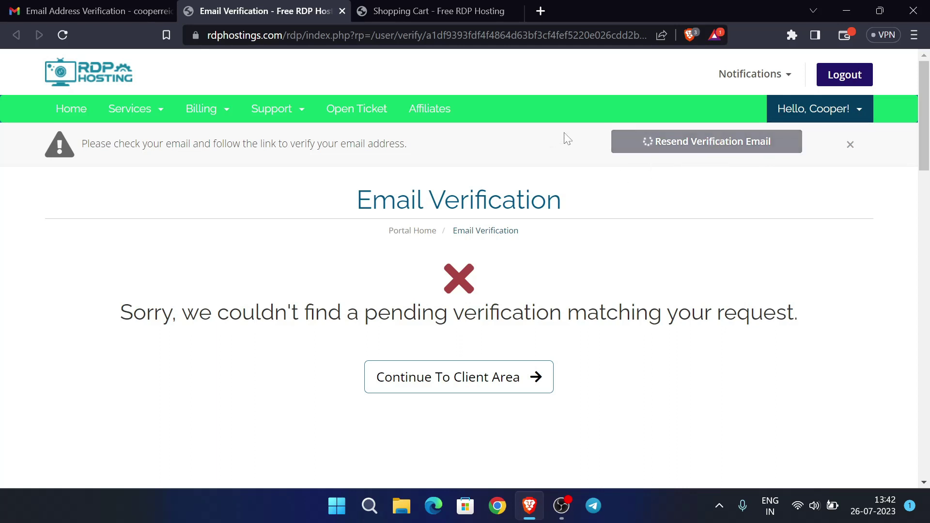
# Refresh the Gmail inbox, open the newest Email Address Verification message and follow its verification link.
pyautogui.click(155, 9)
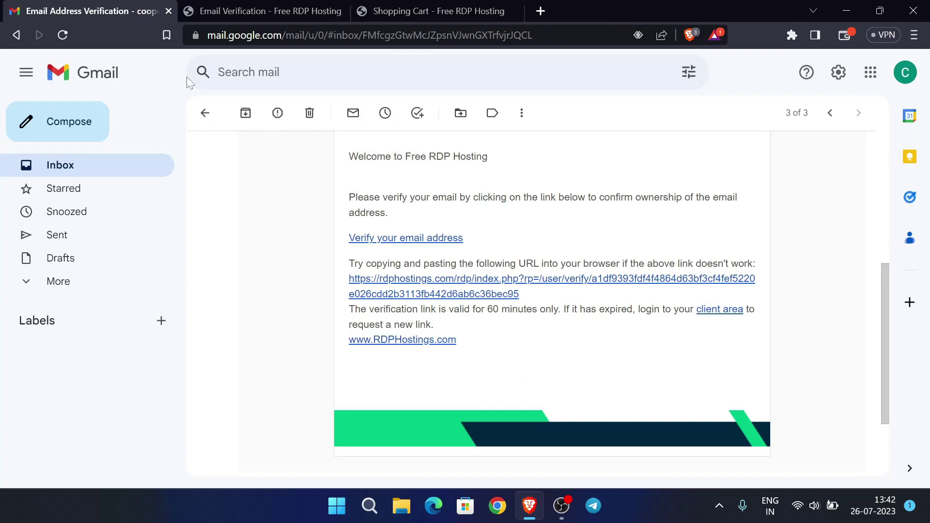
pyautogui.click(201, 114)
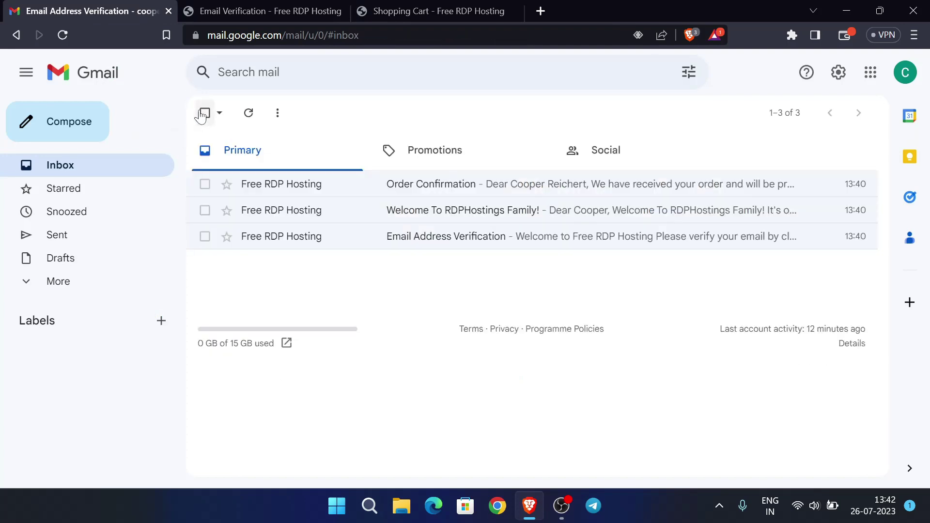
pyautogui.click(248, 113)
pyautogui.click(429, 183)
pyautogui.scroll(-5, 482, 301)
pyautogui.click(411, 320)
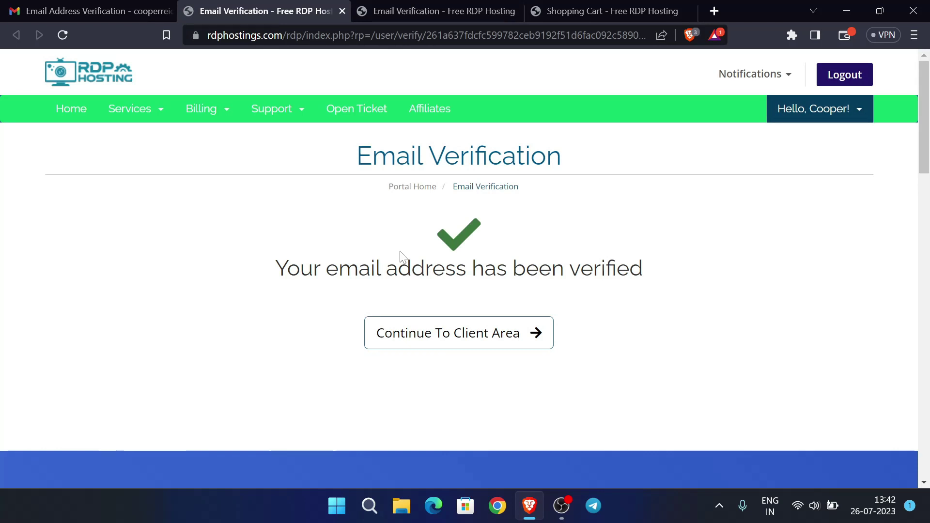
# Continue to the RDPHostings client area, close the old Email Verification page and look over the client area.
pyautogui.click(421, 342)
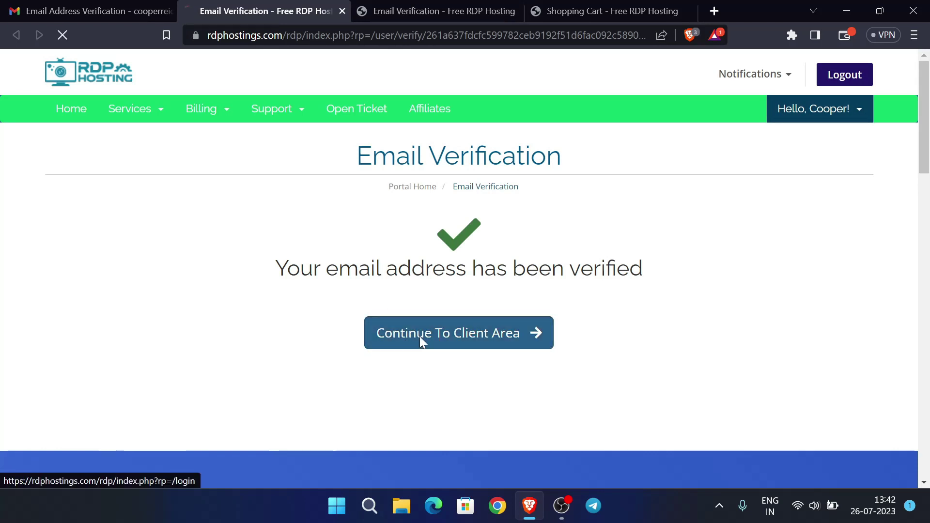
pyautogui.click(515, 11)
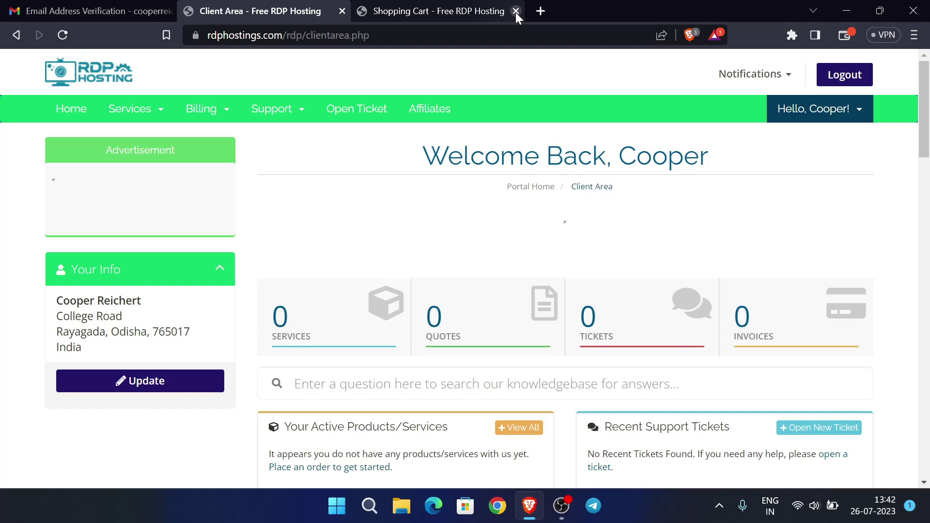
pyautogui.scroll(-5, 465, 228)
pyautogui.scroll(5, 460, 261)
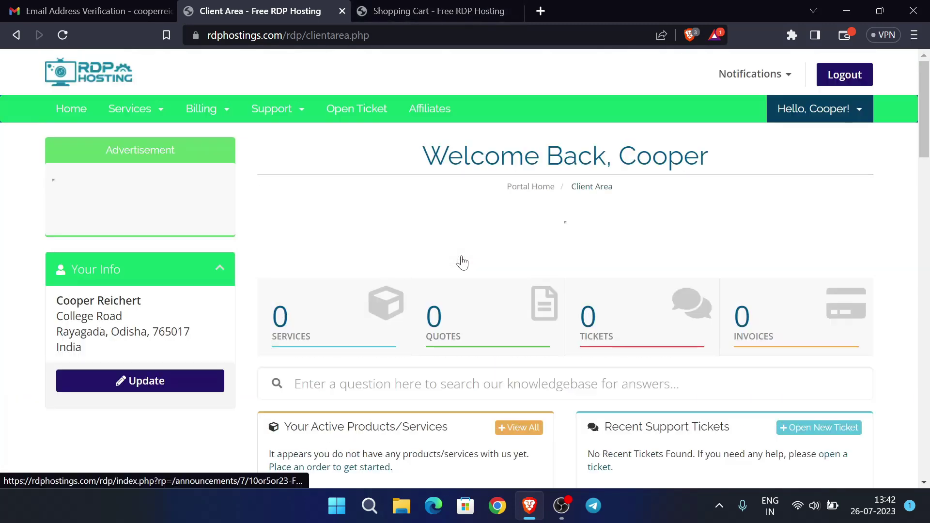
# Look back and forth between the Client Area page and the Order Confirmation page.
pyautogui.click(82, 2)
pyautogui.click(279, 3)
pyautogui.click(412, 10)
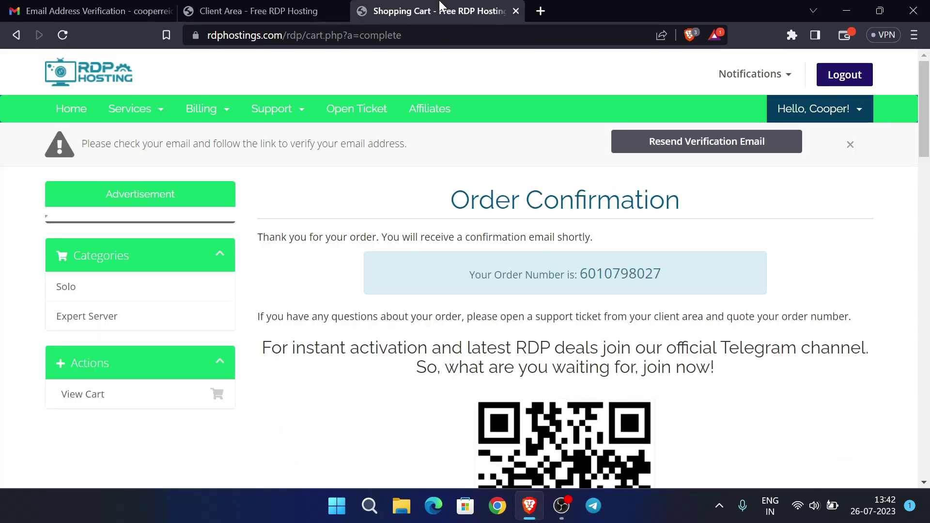
pyautogui.click(329, 6)
pyautogui.click(436, 10)
pyautogui.click(281, 8)
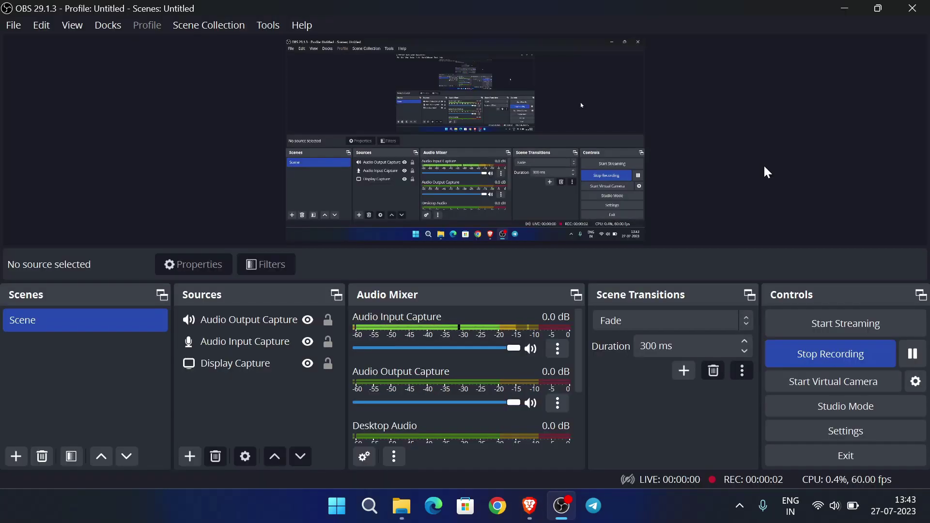
# Minimize the OBS window to reach the desktop and switch to the Brave browser.
pyautogui.click(848, 8)
pyautogui.rightClick(430, 151)
pyautogui.click(498, 208)
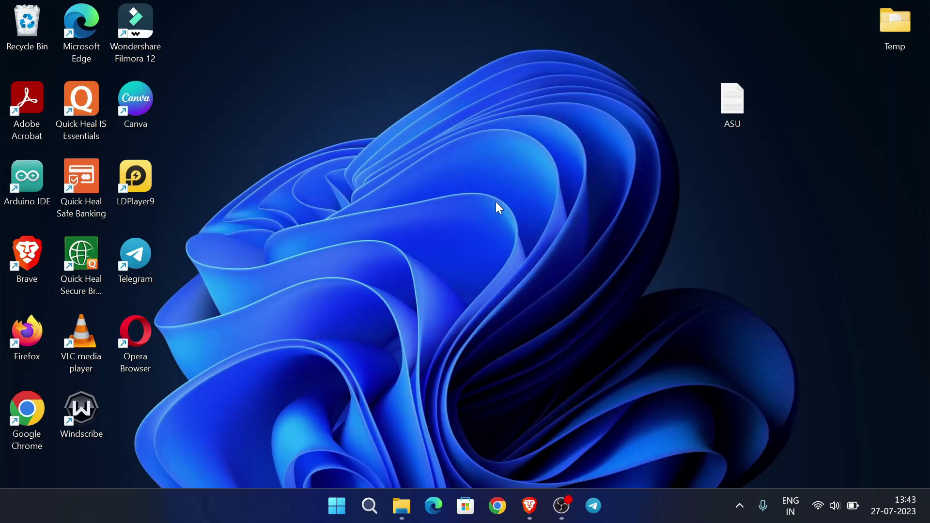
pyautogui.click(534, 509)
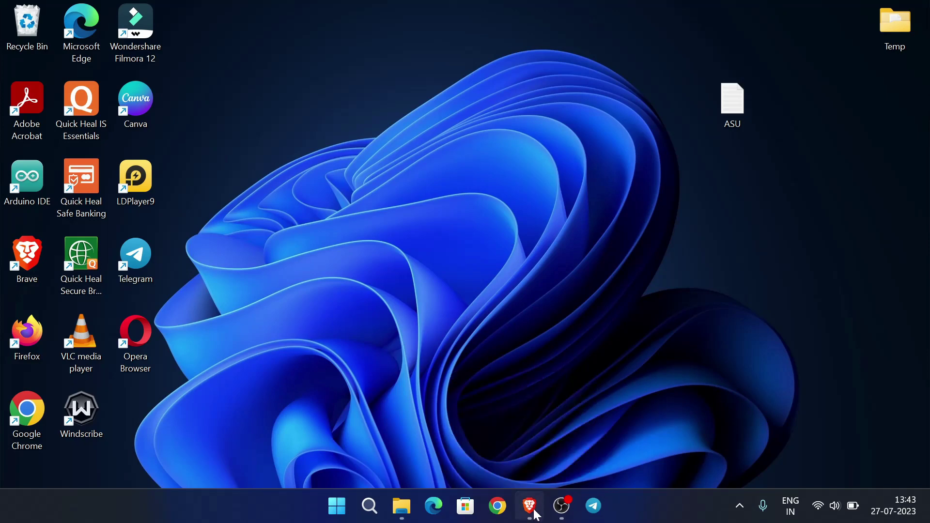